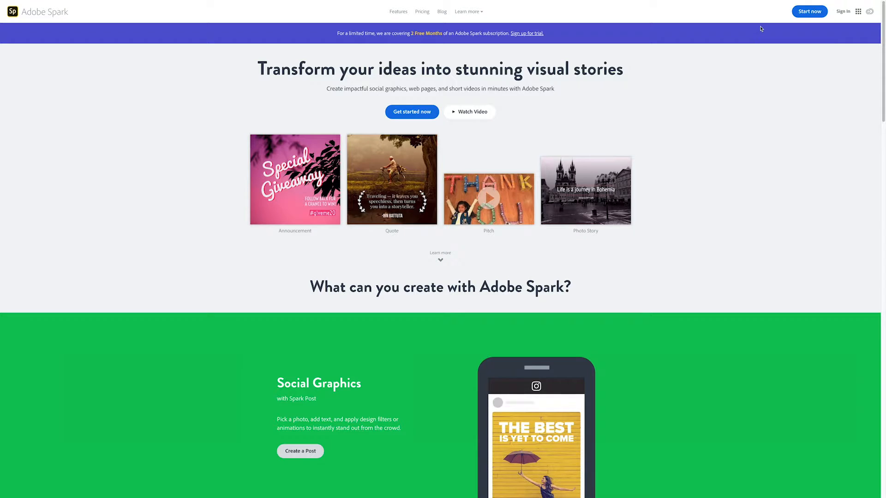
Sign in to Adobe Spark with the school e-mail as a Company or School Account
{"action": "left_click", "coordinate": [842, 14]}
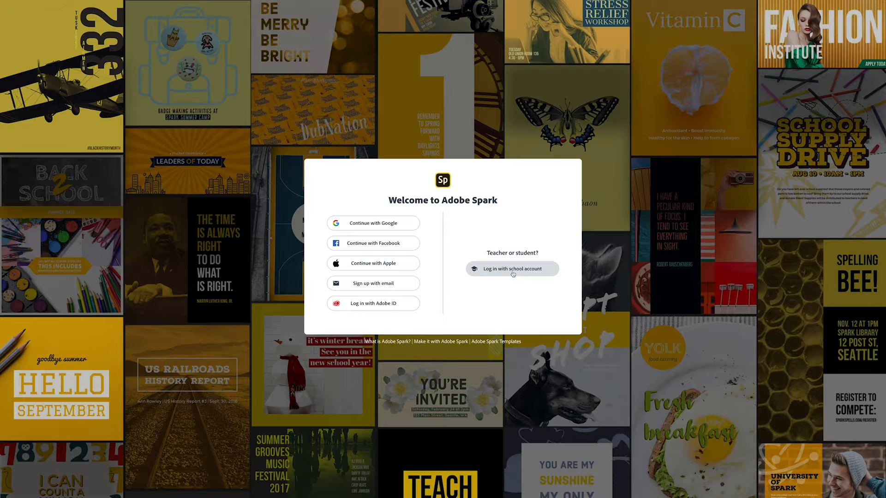
{"action": "left_click", "coordinate": [513, 274]}
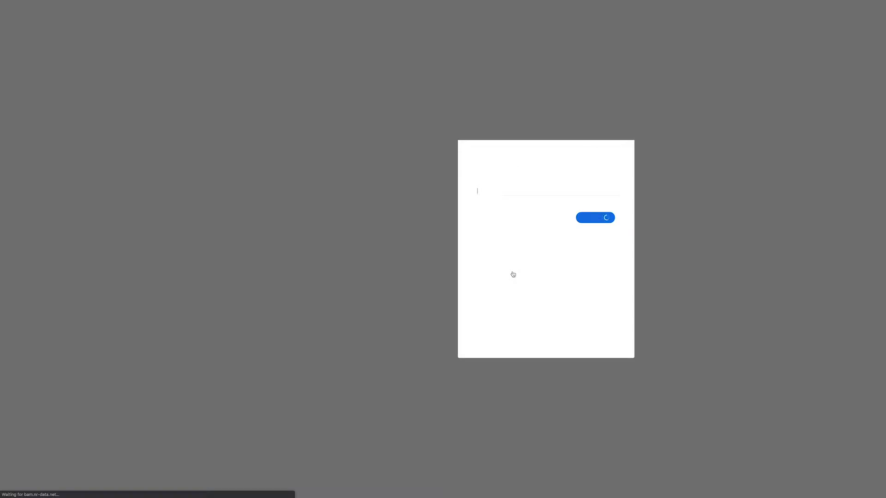
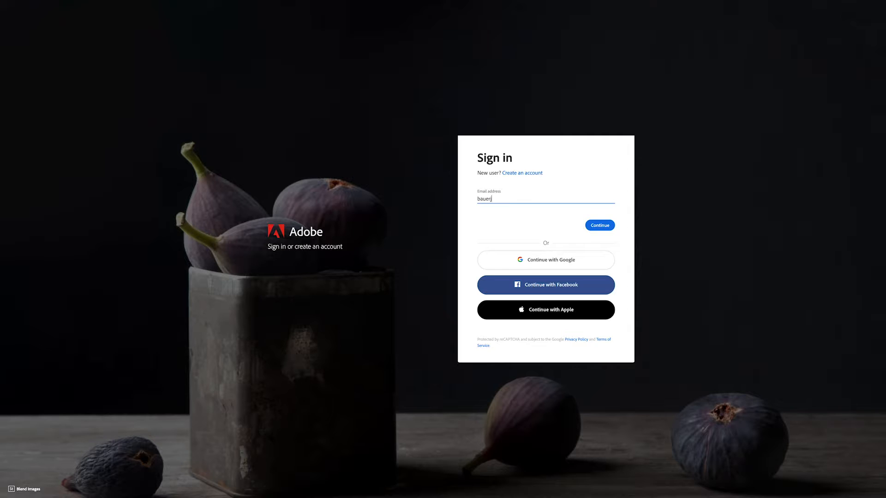
{"action": "left_click", "coordinate": [601, 227]}
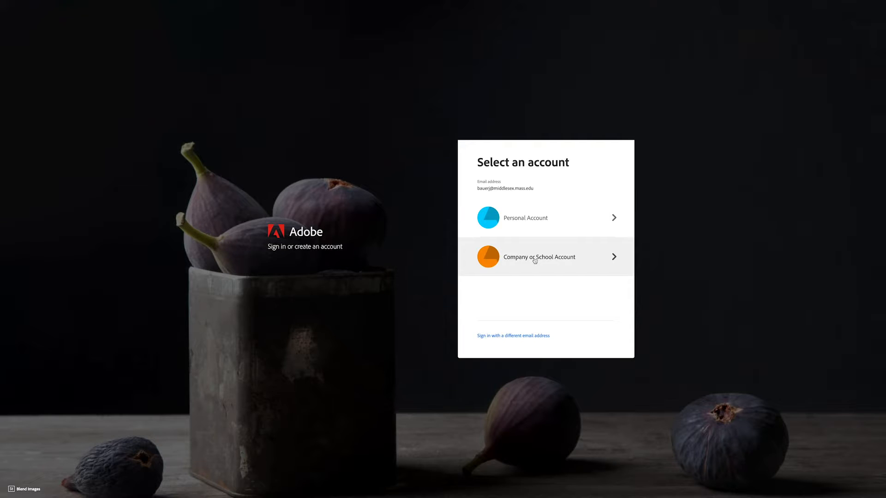
{"action": "left_click", "coordinate": [535, 260]}
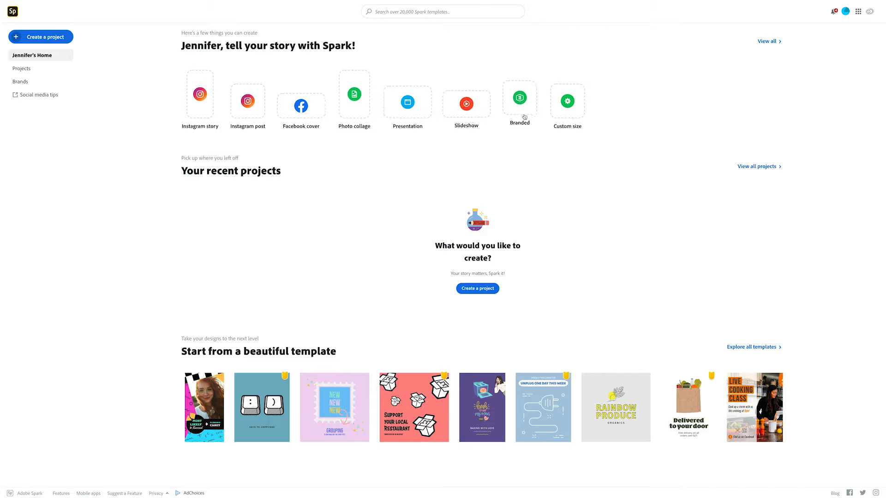
Create a custom-size graphic 1600 px wide by 2560 px tall
{"action": "left_click", "coordinate": [568, 110]}
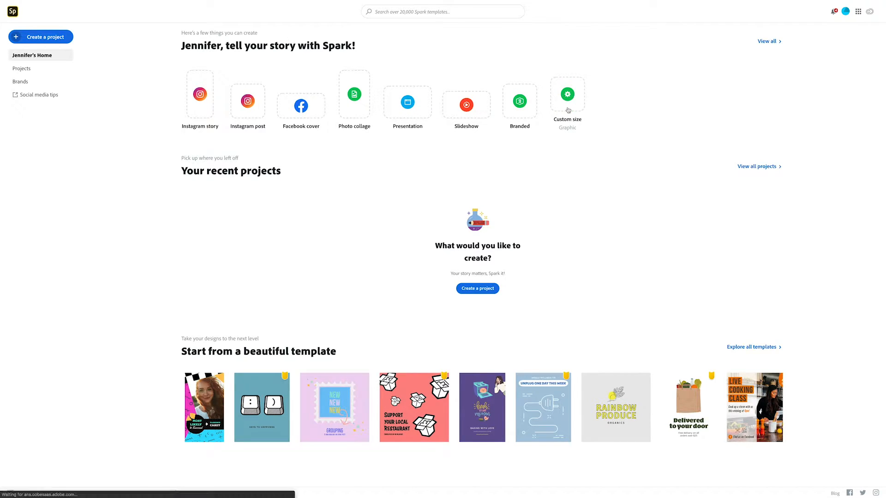
{"action": "left_click_drag", "start_coordinate": [391, 265], "coordinate": [375, 263]}
{"action": "type", "text": "16"}
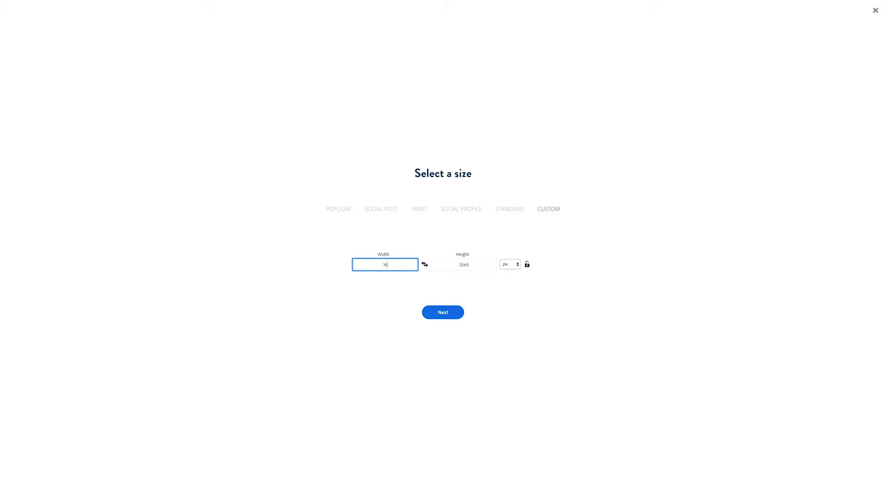
{"action": "type", "text": "00"}
{"action": "left_click", "coordinate": [447, 317]}
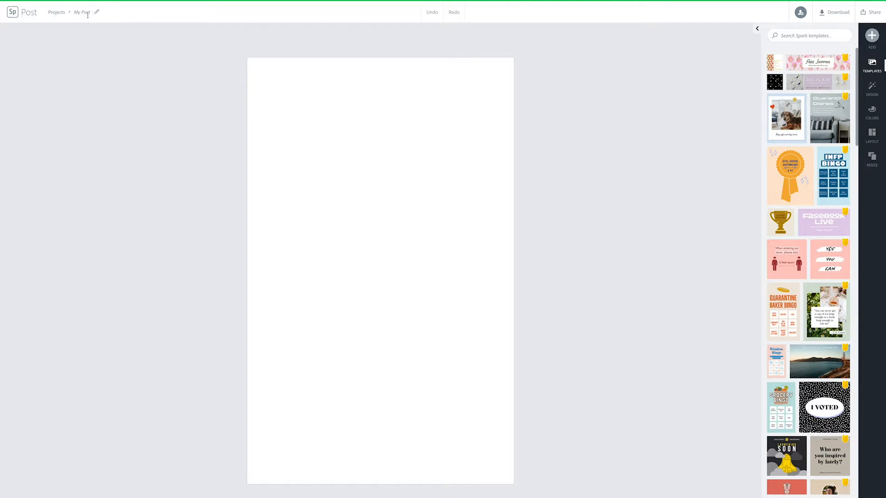
Rename the project from 'My Post' to the creator's first name followed by ''s Front Cover'
{"action": "left_click", "coordinate": [79, 13]}
{"action": "type", "text": "Jen"}
{"action": "key", "text": "Return"}
{"action": "left_click", "coordinate": [86, 14]}
{"action": "type", "text": "'s Front Cover"}
{"action": "key", "text": "Return"}
{"action": "scroll", "coordinate": [811, 240], "scroll_direction": "down", "scroll_amount": 4}
{"action": "scroll", "coordinate": [811, 240], "scroll_direction": "down", "scroll_amount": 2}
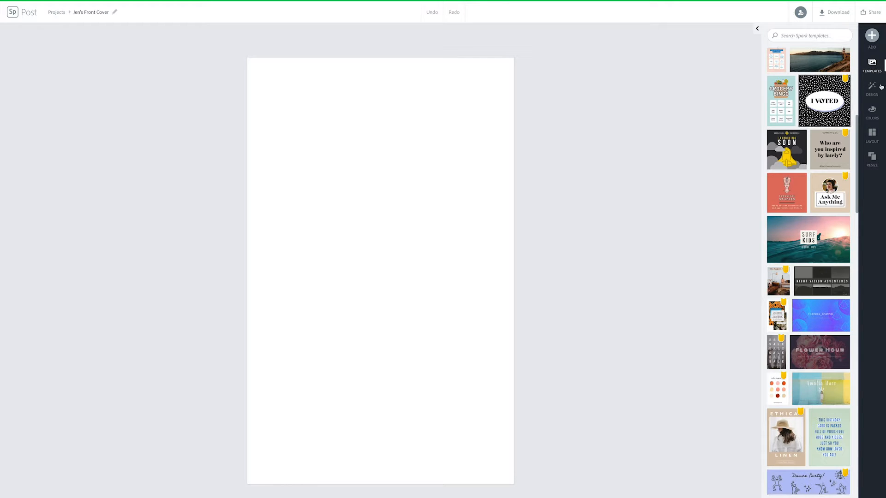
Try several preset design variations on the blank cover, including MATH
{"action": "left_click", "coordinate": [871, 86]}
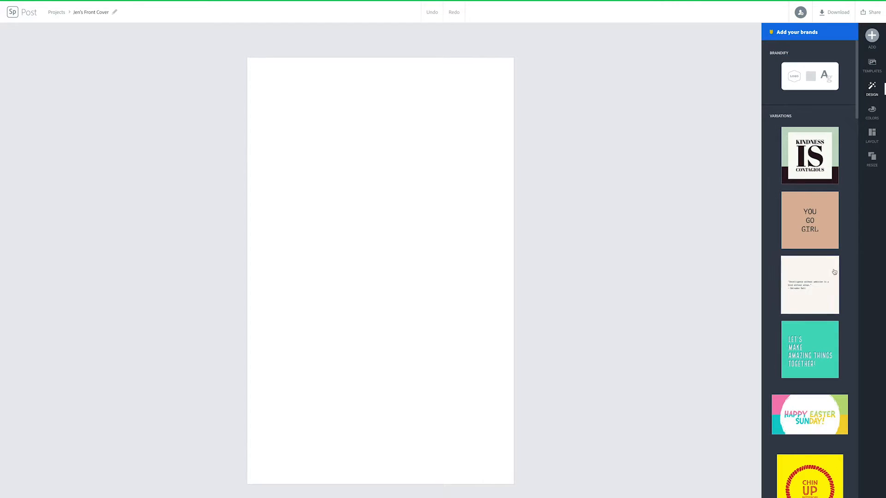
{"action": "scroll", "coordinate": [810, 262], "scroll_direction": "down", "scroll_amount": 5}
{"action": "scroll", "coordinate": [810, 262], "scroll_direction": "down", "scroll_amount": 4}
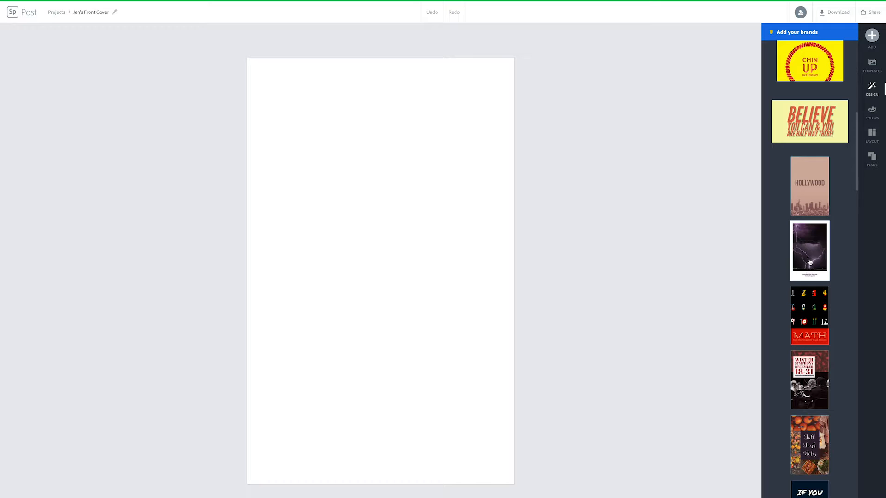
{"action": "left_click", "coordinate": [803, 209]}
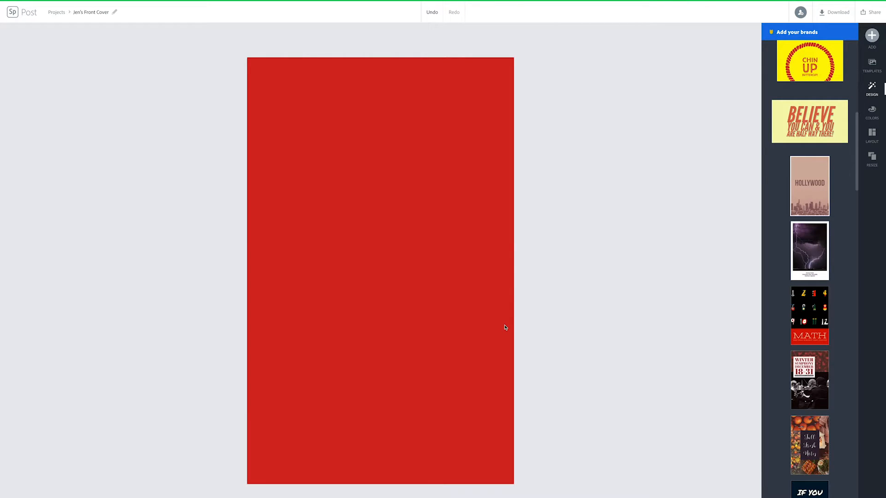
{"action": "left_click", "coordinate": [810, 202]}
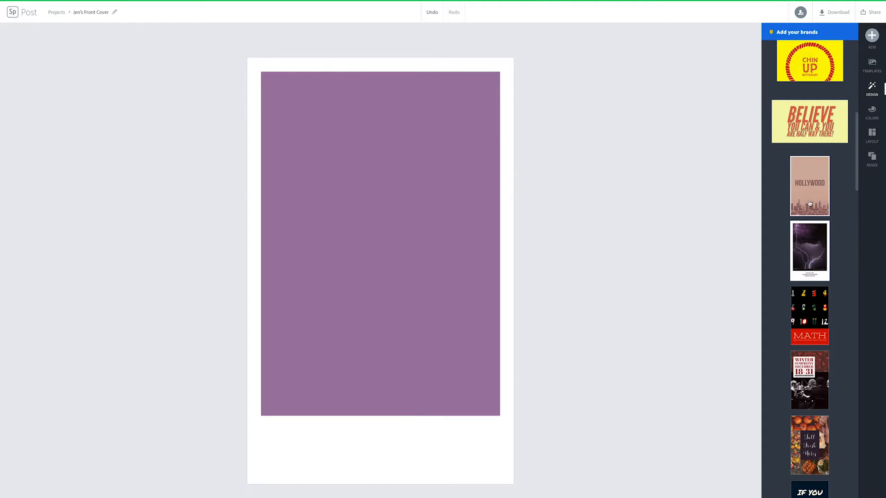
{"action": "left_click", "coordinate": [810, 316]}
Try Fall Fresh Notes, IF YOU and Fiesta, then settle on the plain brownish Hollywood design
{"action": "scroll", "coordinate": [786, 295], "scroll_direction": "down", "scroll_amount": 3}
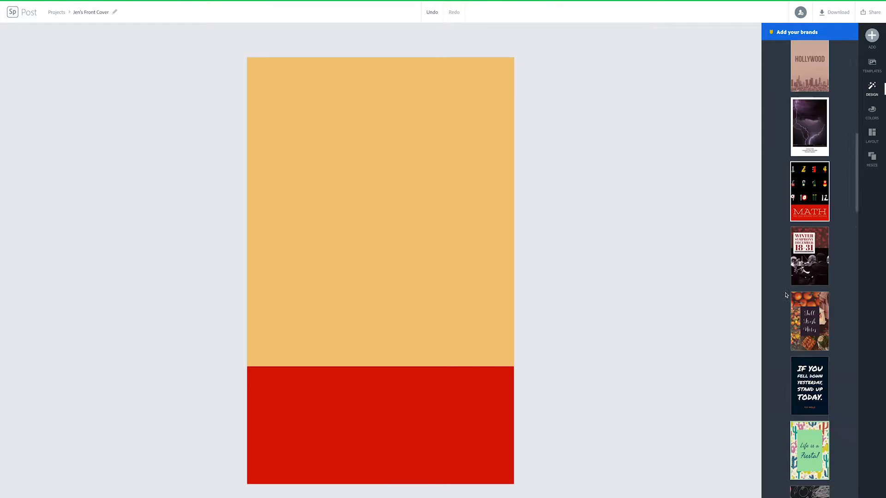
{"action": "scroll", "coordinate": [786, 295], "scroll_direction": "down", "scroll_amount": 2}
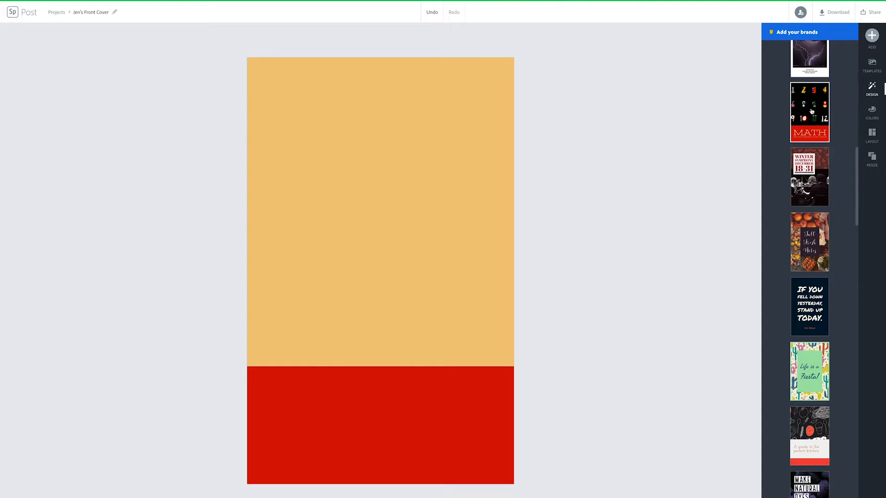
{"action": "left_click", "coordinate": [795, 262]}
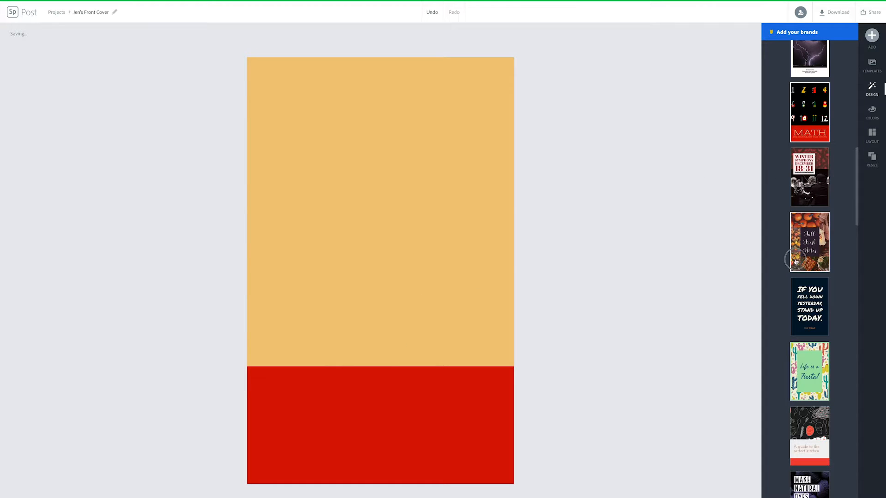
{"action": "left_click", "coordinate": [809, 325]}
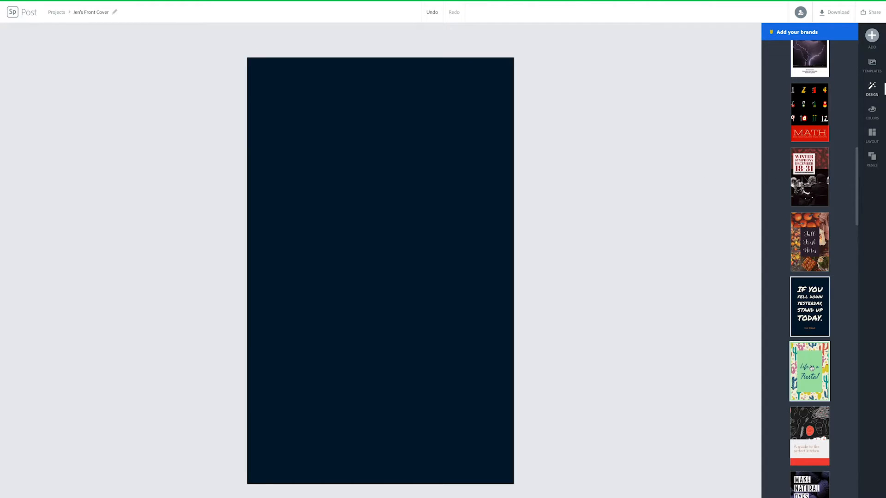
{"action": "left_click", "coordinate": [812, 367]}
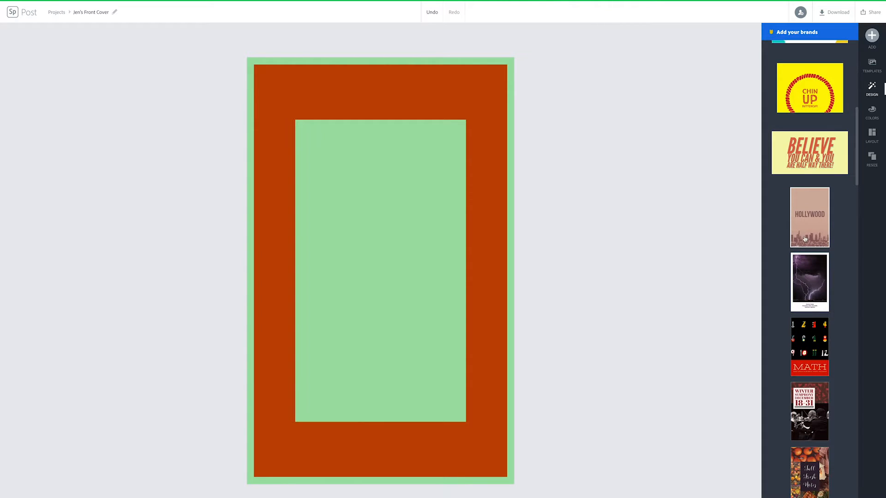
{"action": "left_click", "coordinate": [805, 239]}
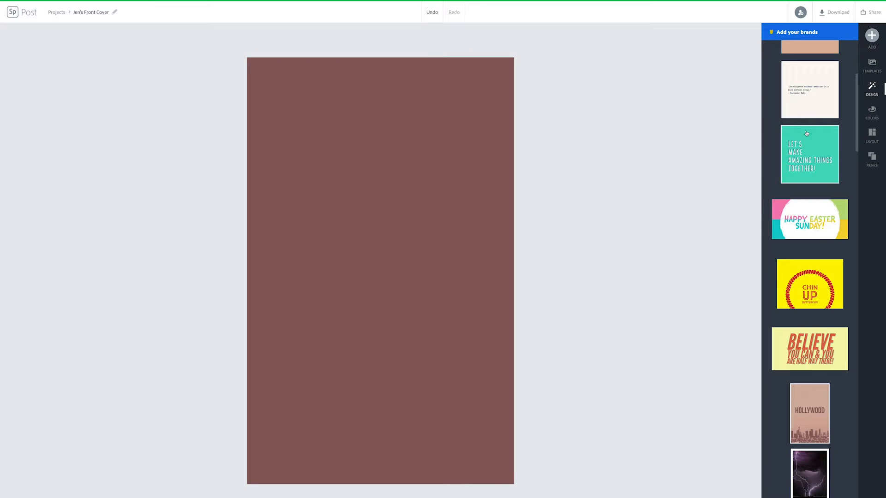
{"action": "left_click", "coordinate": [874, 111]}
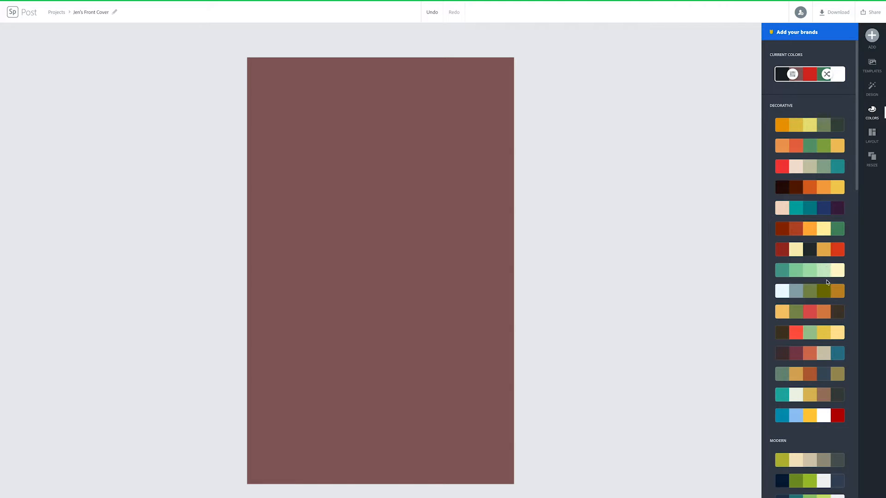
Try a purple and blue palette, then apply an Elegant brown, tan and teal palette for a cream background
{"action": "scroll", "coordinate": [821, 406], "scroll_direction": "down", "scroll_amount": 3}
{"action": "scroll", "coordinate": [821, 406], "scroll_direction": "down", "scroll_amount": 15}
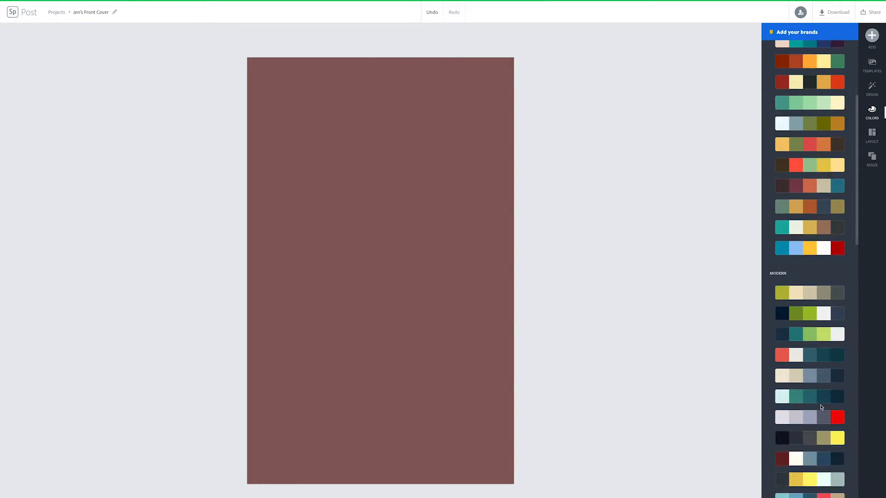
{"action": "scroll", "coordinate": [820, 408], "scroll_direction": "down", "scroll_amount": 10}
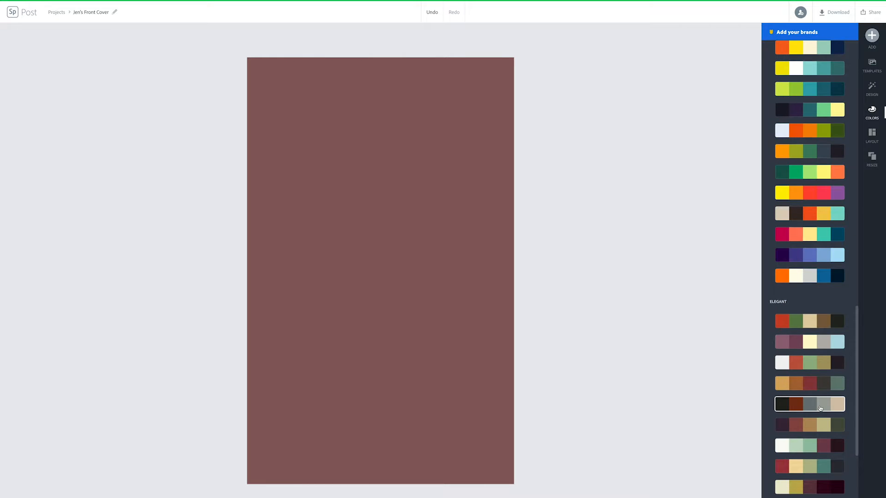
{"action": "scroll", "coordinate": [819, 408], "scroll_direction": "down", "scroll_amount": 6}
{"action": "scroll", "coordinate": [820, 406], "scroll_direction": "up", "scroll_amount": 2}
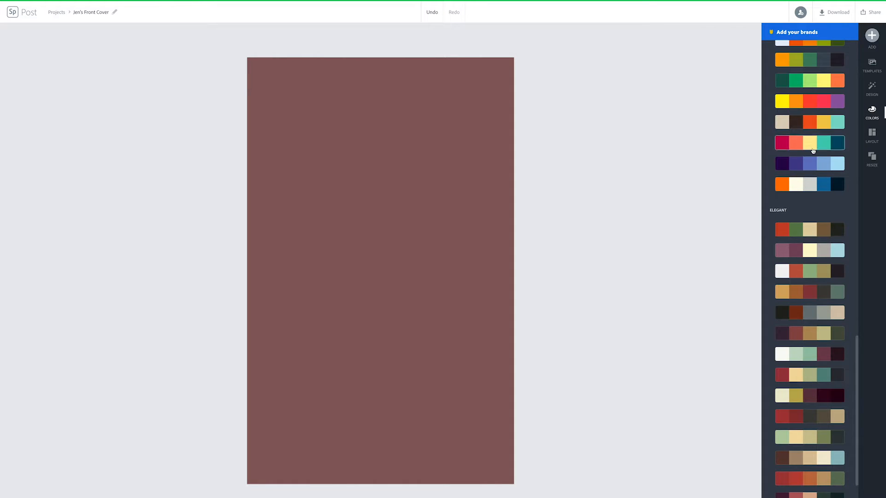
{"action": "left_click", "coordinate": [814, 163]}
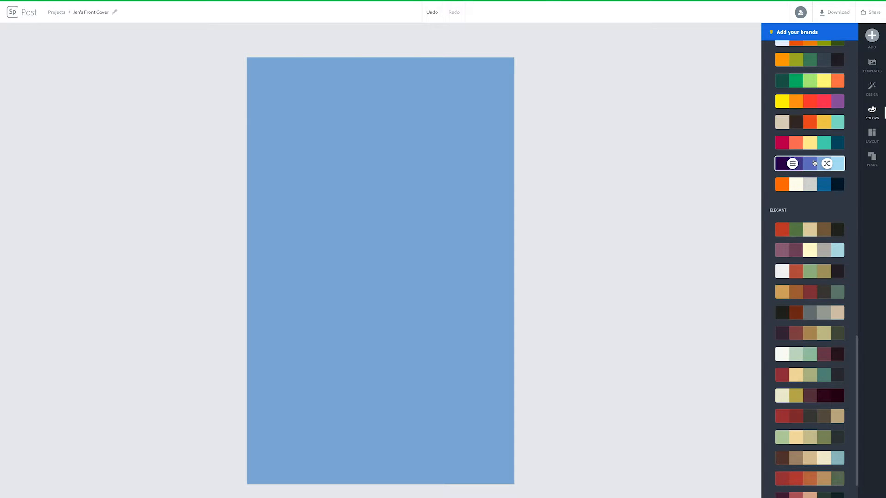
{"action": "scroll", "coordinate": [840, 283], "scroll_direction": "down", "scroll_amount": 1}
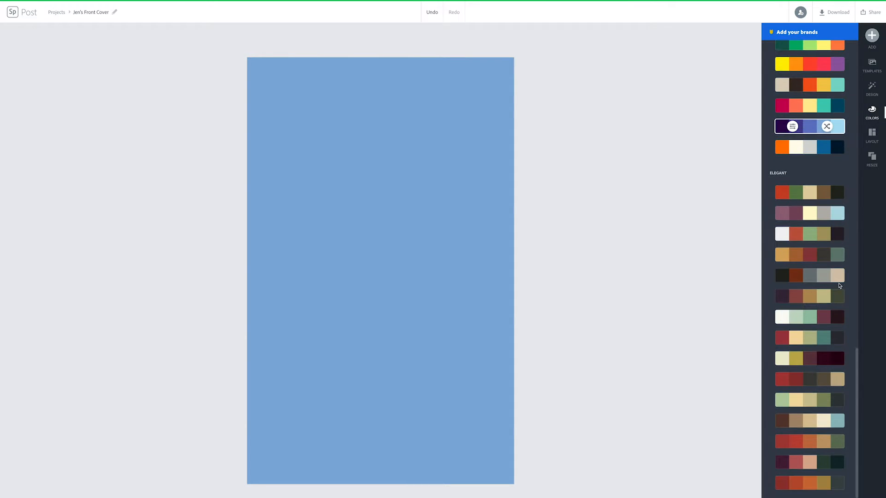
{"action": "left_click", "coordinate": [823, 420]}
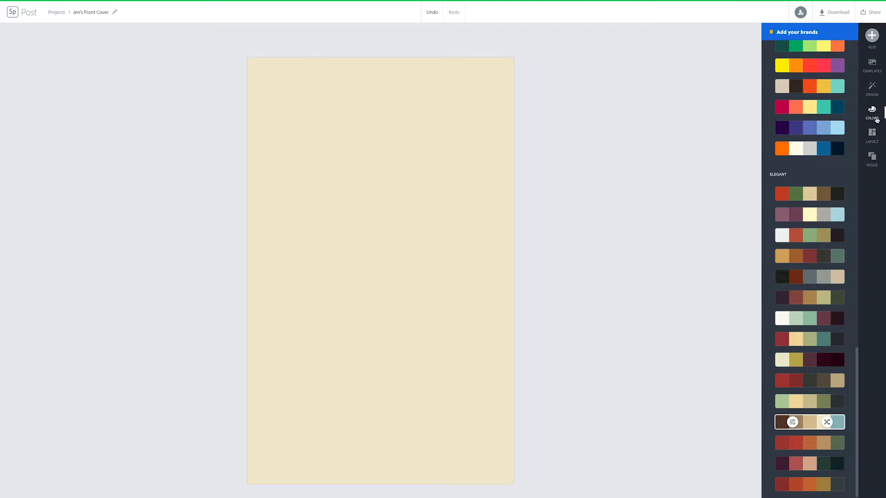
Apply the Grid layout with one top cell above two side-by-side bottom cells
{"action": "left_click", "coordinate": [872, 134]}
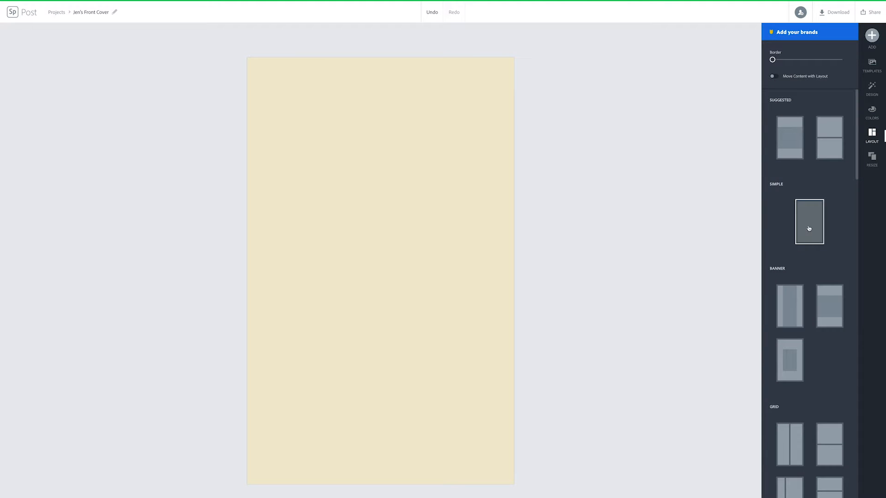
{"action": "scroll", "coordinate": [829, 264], "scroll_direction": "down", "scroll_amount": 1}
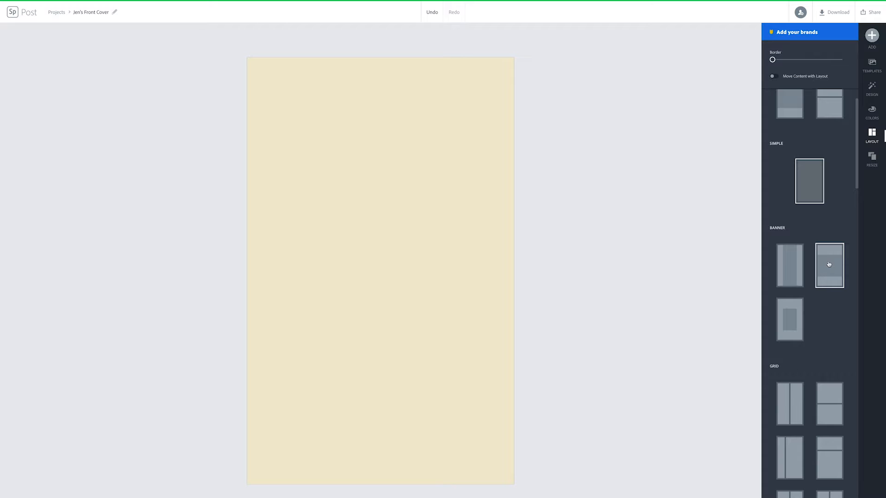
{"action": "scroll", "coordinate": [829, 264], "scroll_direction": "down", "scroll_amount": 5}
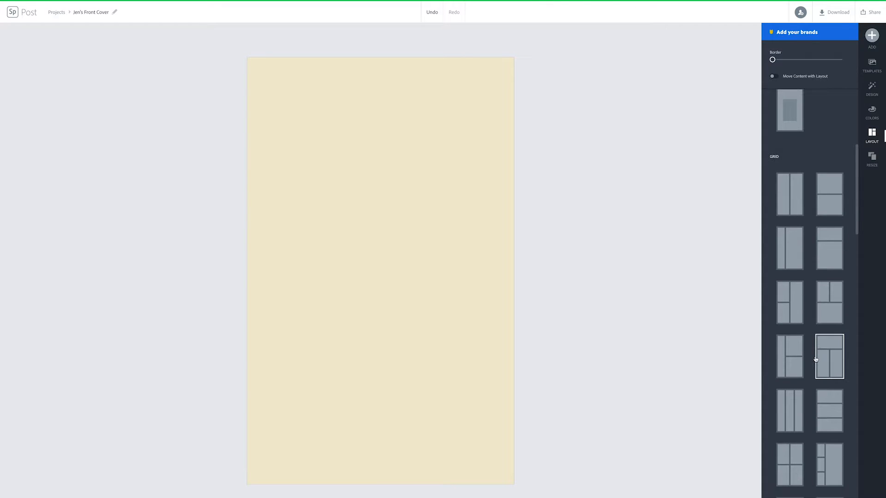
{"action": "left_click", "coordinate": [826, 360]}
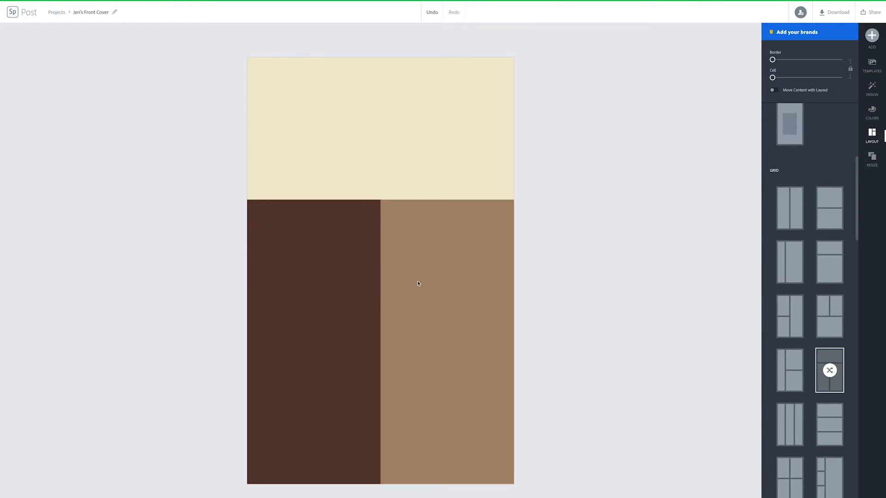
{"action": "left_click", "coordinate": [382, 198]}
Shorten the top cream panel and widen the lower-left cell by dragging the grid dividers
{"action": "left_click_drag", "start_coordinate": [381, 202], "coordinate": [381, 144]}
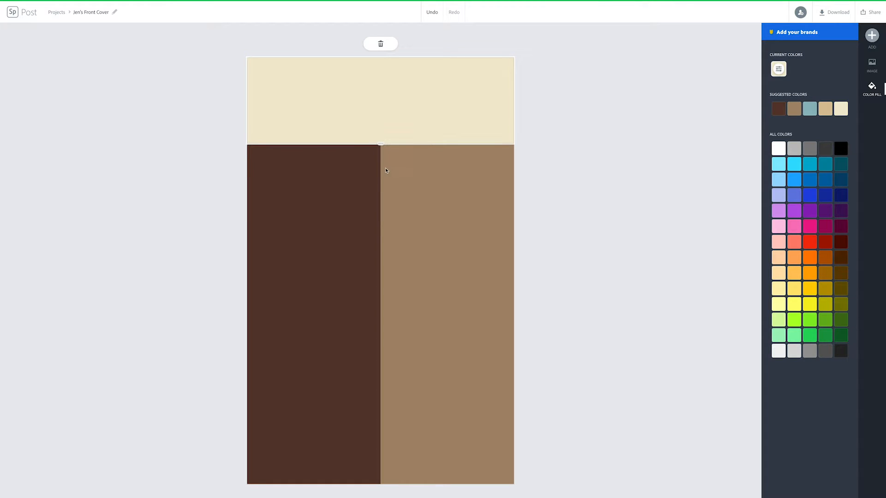
{"action": "left_click", "coordinate": [378, 177]}
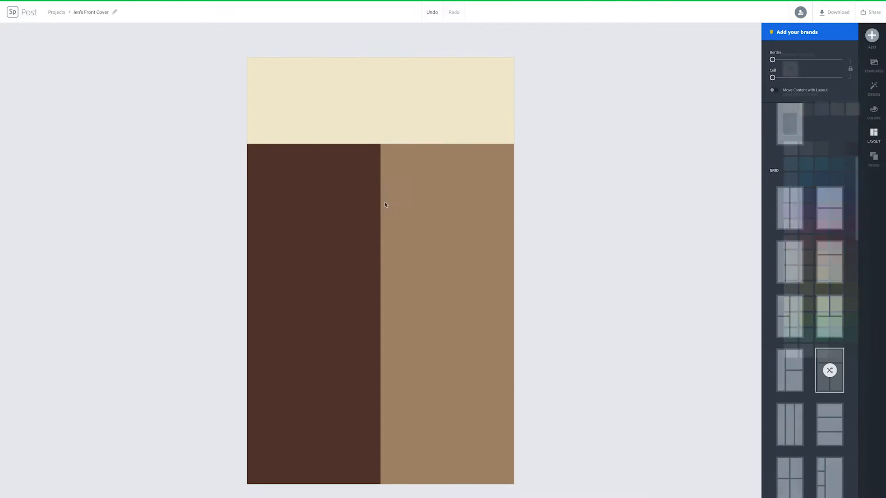
{"action": "left_click", "coordinate": [370, 275]}
{"action": "left_click_drag", "start_coordinate": [380, 316], "coordinate": [433, 316]}
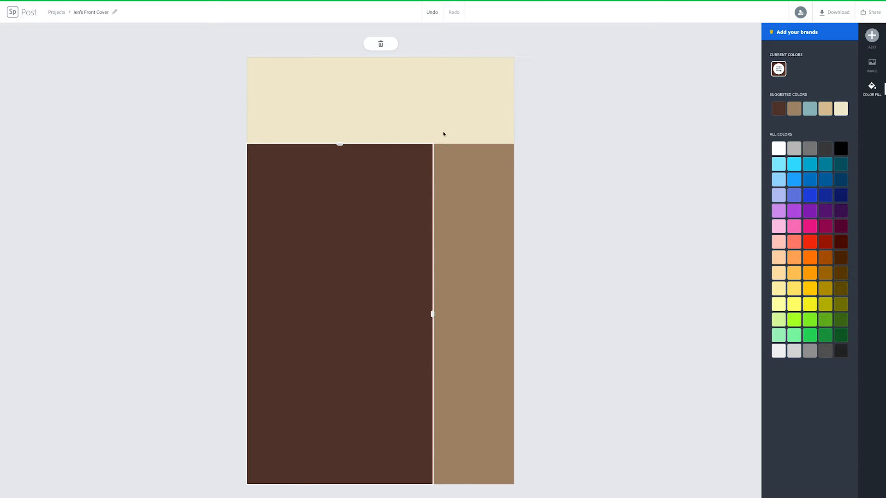
{"action": "left_click", "coordinate": [492, 175]}
{"action": "left_click", "coordinate": [375, 169]}
{"action": "left_click", "coordinate": [380, 133]}
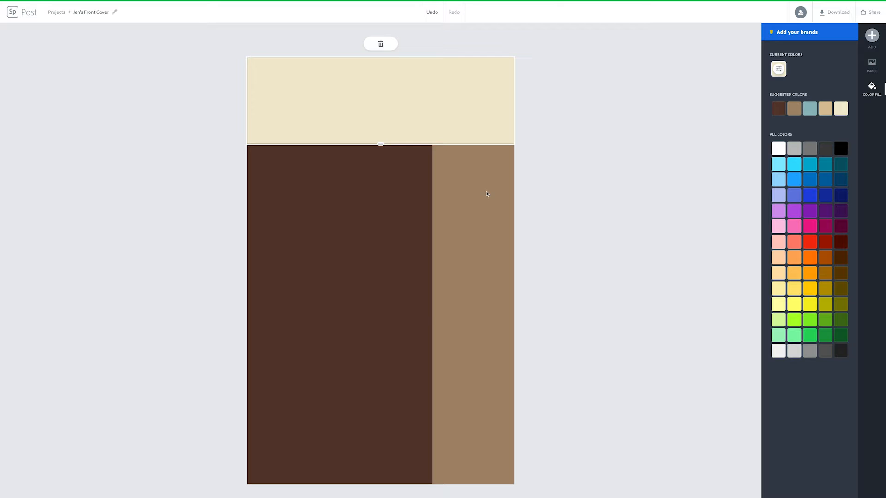
{"action": "left_click", "coordinate": [392, 202]}
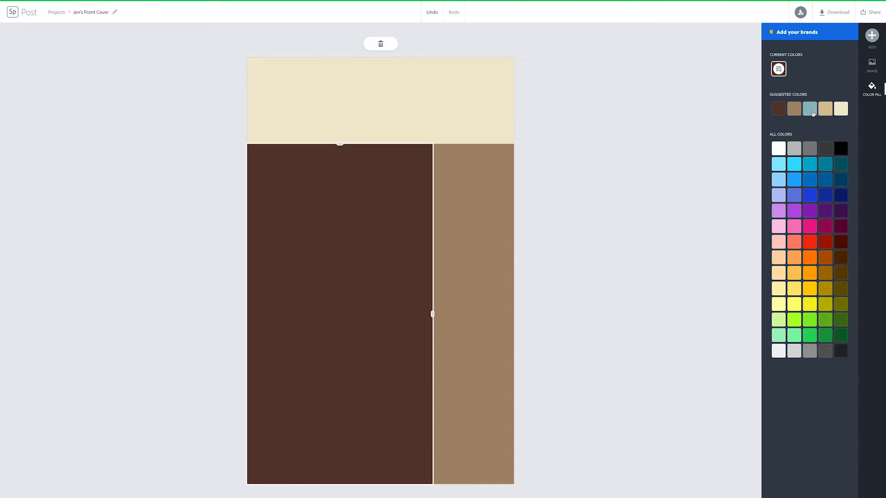
Fill the lower-left cell with the blue-grey suggested colour
{"action": "left_click", "coordinate": [810, 110]}
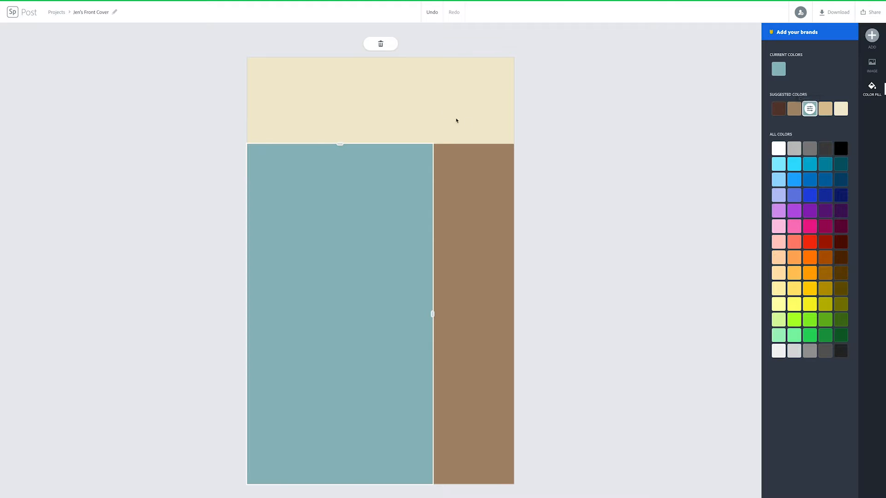
{"action": "left_click", "coordinate": [464, 118]}
{"action": "left_click", "coordinate": [475, 185]}
{"action": "left_click", "coordinate": [460, 121]}
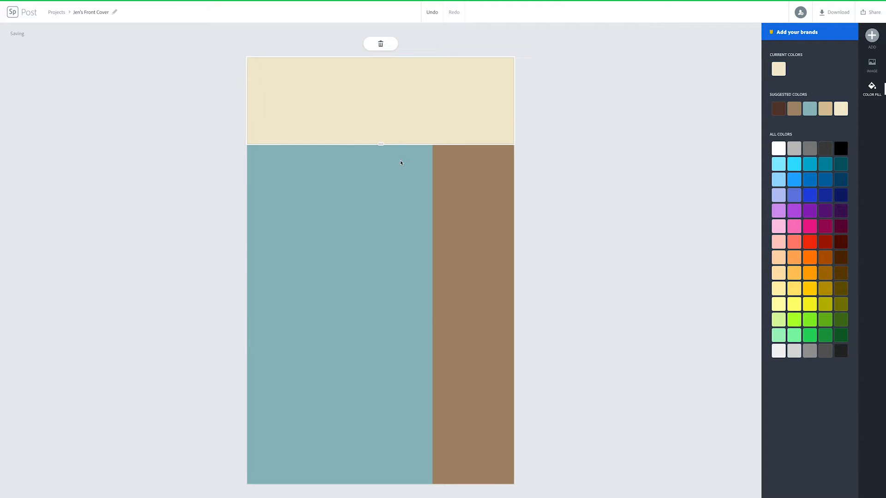
{"action": "left_click", "coordinate": [400, 163]}
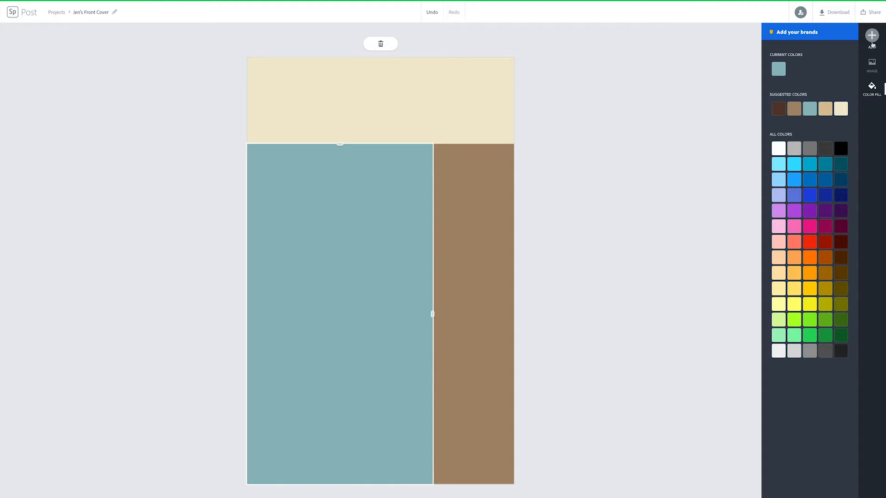
{"action": "left_click", "coordinate": [872, 65]}
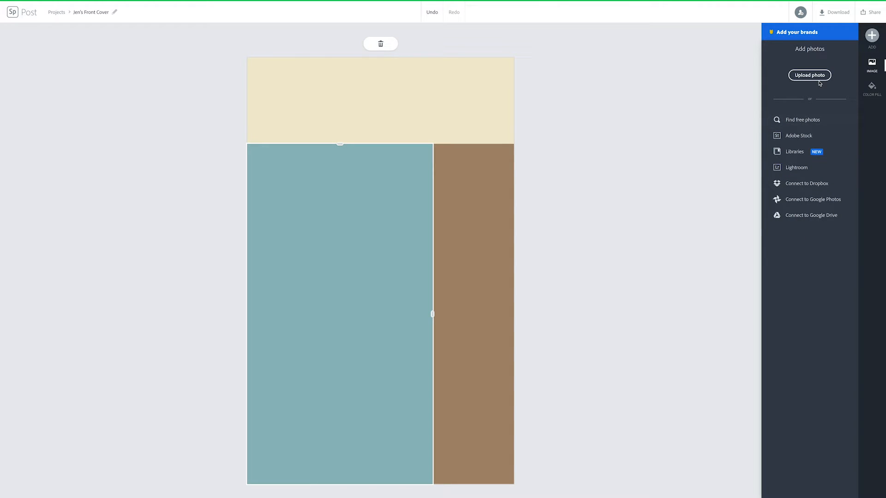
Search free photos for 'wizard' and place the dragon-on-dome photo in the lower-left cell
{"action": "left_click", "coordinate": [795, 120]}
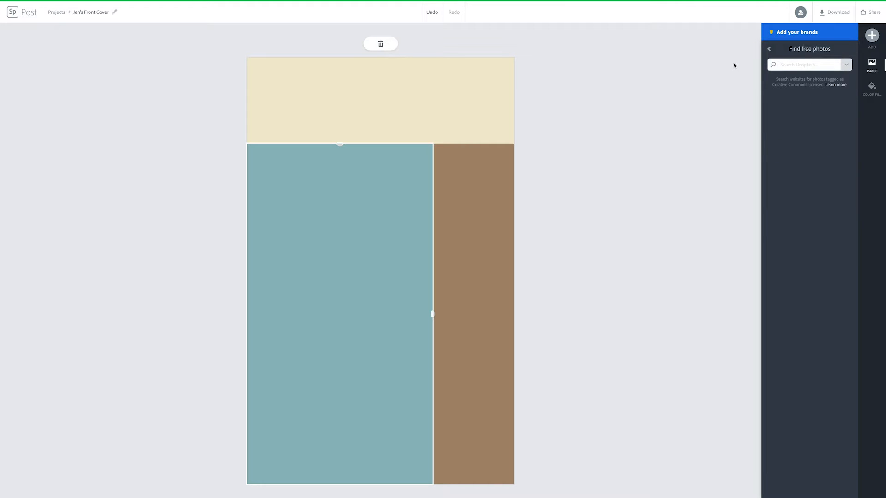
{"action": "type", "text": "wizard"}
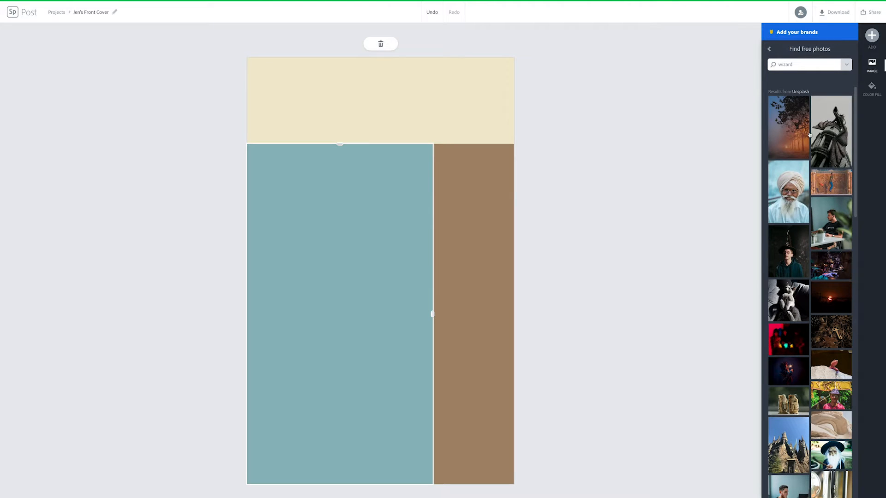
{"action": "left_click", "coordinate": [831, 139]}
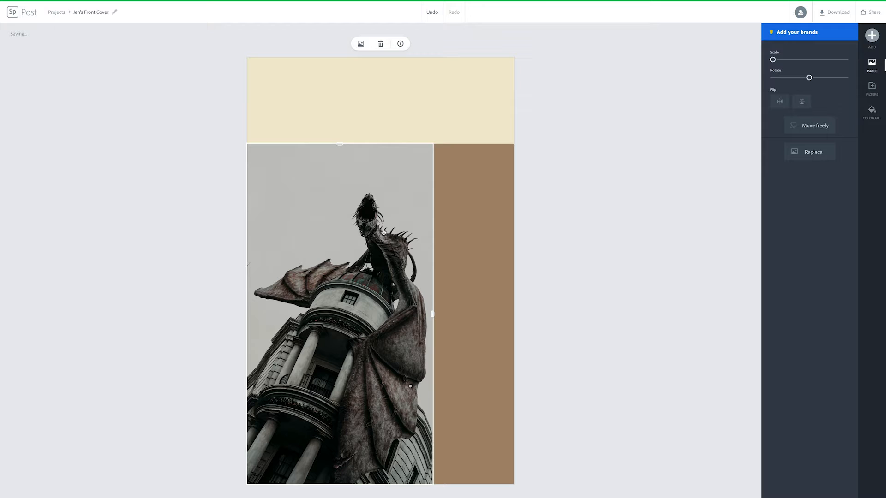
{"action": "left_click", "coordinate": [460, 237]}
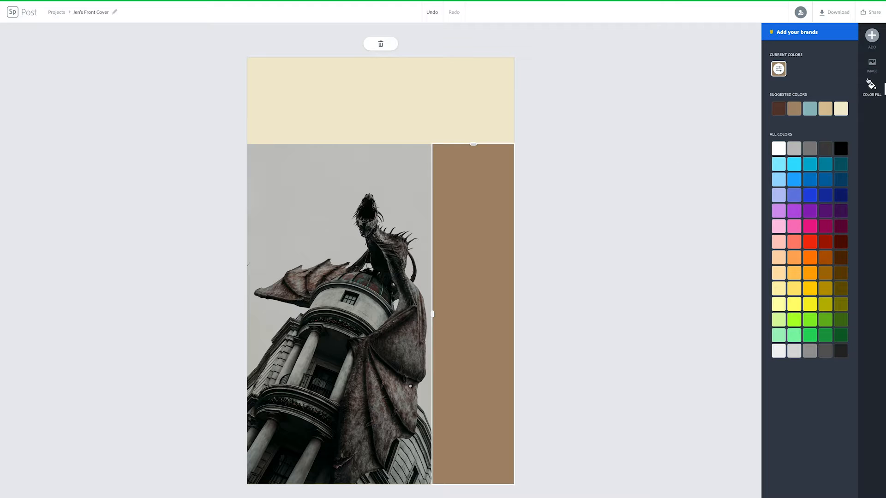
{"action": "left_click", "coordinate": [621, 148]}
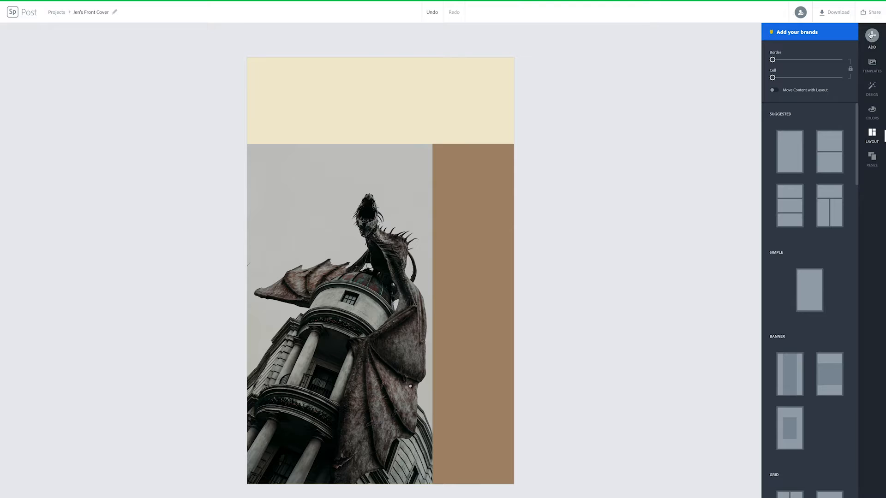
Add the Artist Talk text template to the cover
{"action": "left_click", "coordinate": [872, 37]}
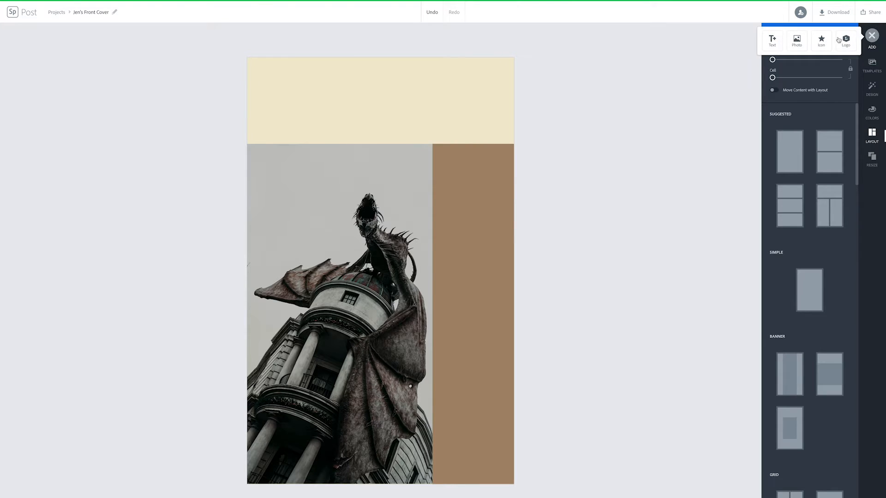
{"action": "left_click", "coordinate": [771, 41]}
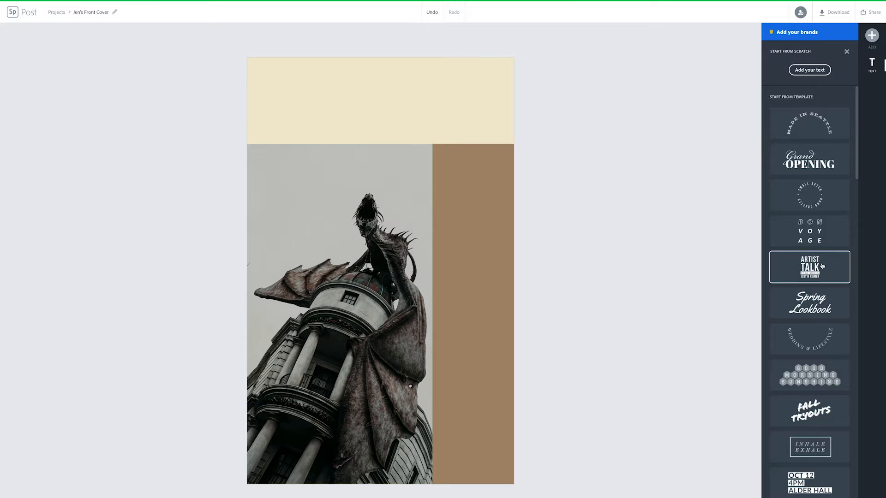
{"action": "scroll", "coordinate": [819, 263], "scroll_direction": "down", "scroll_amount": 4}
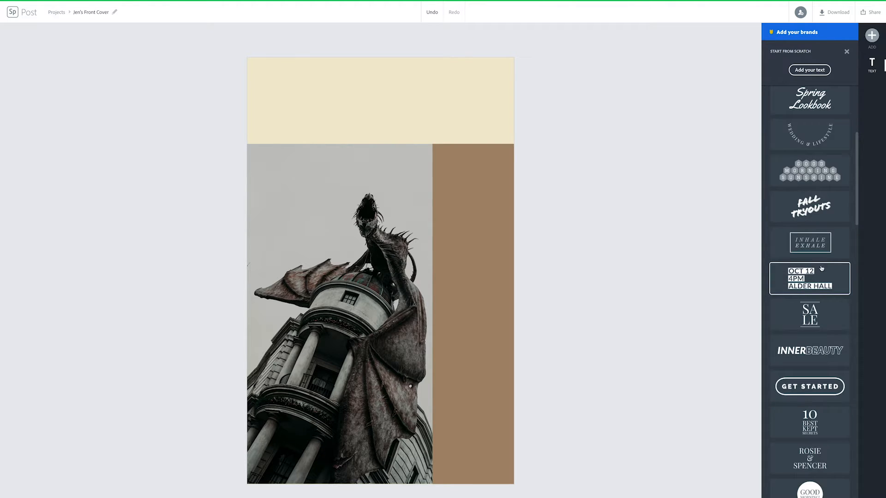
{"action": "scroll", "coordinate": [817, 353], "scroll_direction": "up", "scroll_amount": 5}
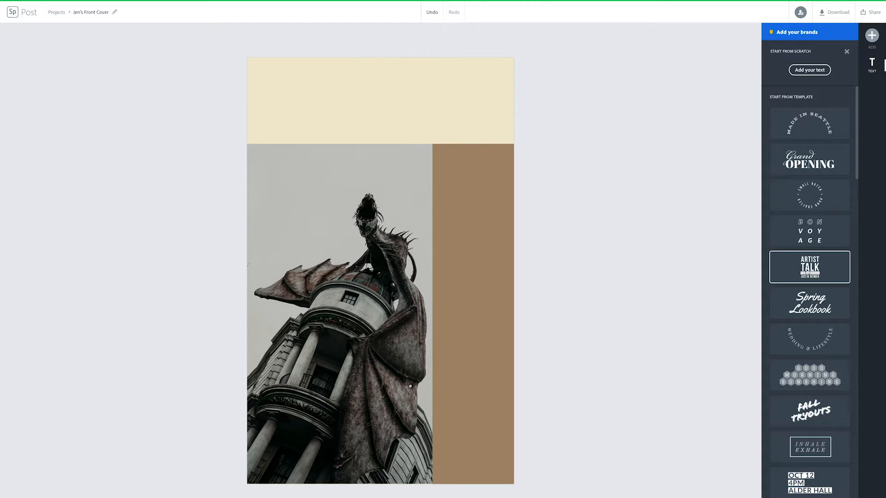
{"action": "left_click", "coordinate": [808, 272]}
Shrink the Artist Talk text block and position it at the bottom of the right column
{"action": "left_click_drag", "start_coordinate": [351, 306], "coordinate": [438, 138]}
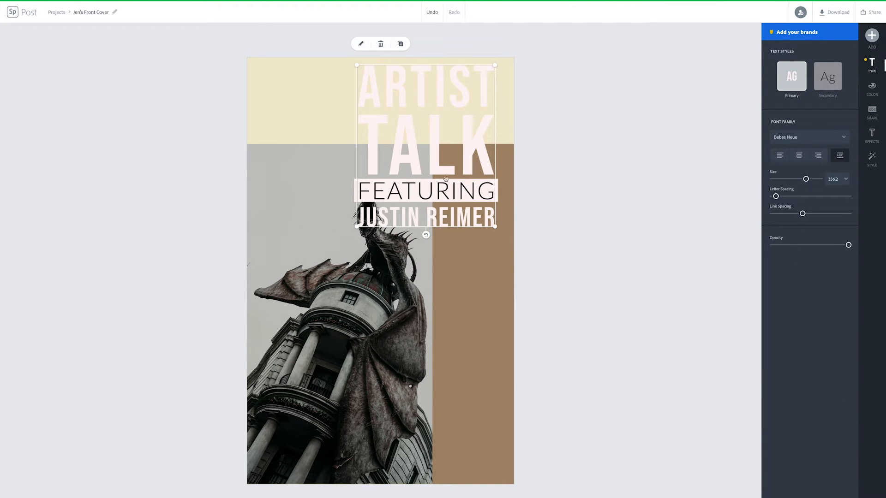
{"action": "left_click", "coordinate": [356, 66]}
{"action": "left_click_drag", "start_coordinate": [357, 66], "coordinate": [437, 160]}
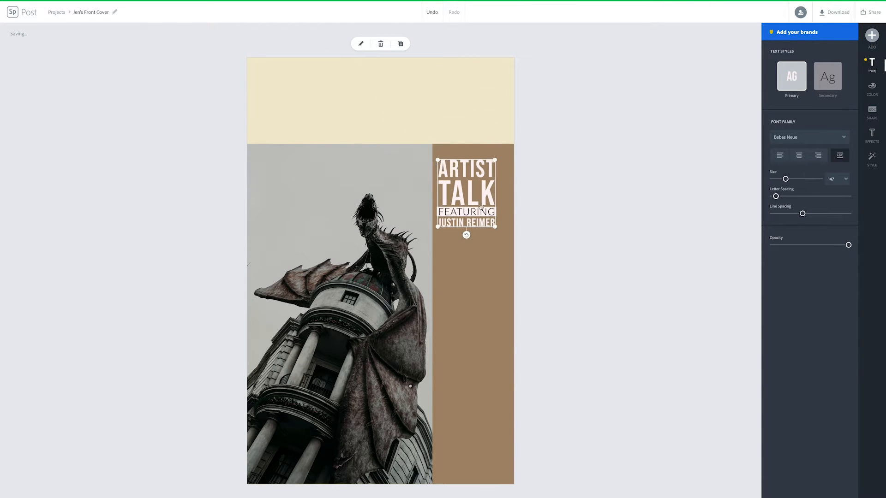
{"action": "left_click_drag", "start_coordinate": [475, 208], "coordinate": [481, 456]}
{"action": "left_click_drag", "start_coordinate": [502, 409], "coordinate": [503, 409]}
{"action": "left_click_drag", "start_coordinate": [480, 443], "coordinate": [482, 436]}
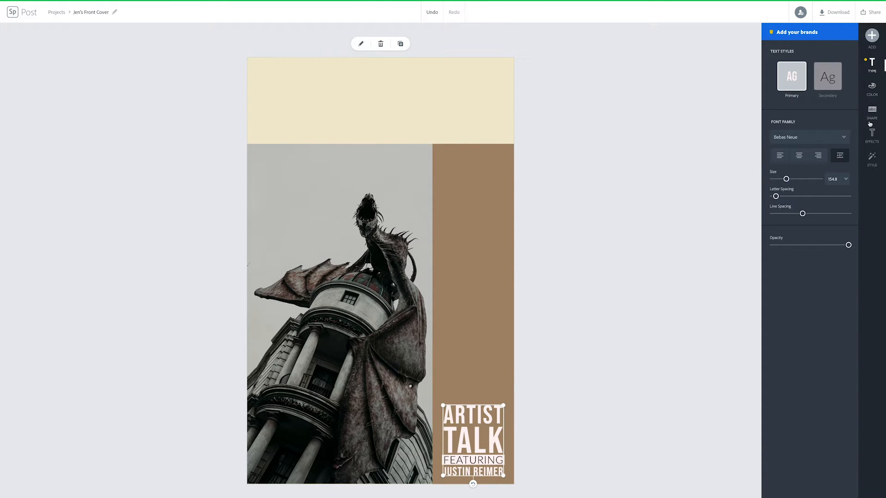
Set the primary headline lettering to the Amatic font
{"action": "left_click", "coordinate": [828, 77]}
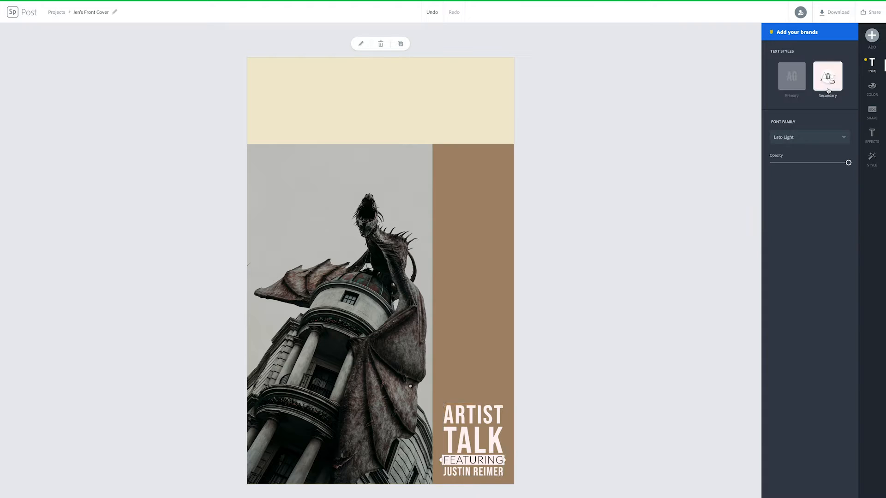
{"action": "left_click", "coordinate": [799, 140]}
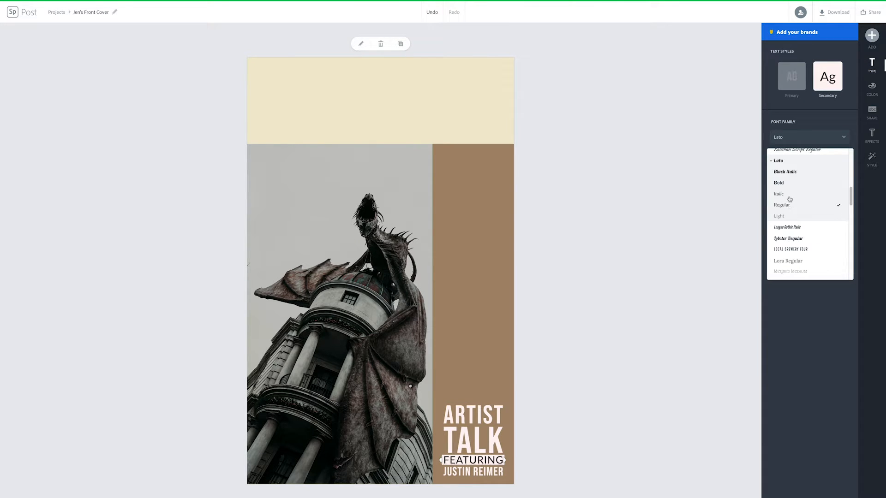
{"action": "left_click", "coordinate": [791, 76]}
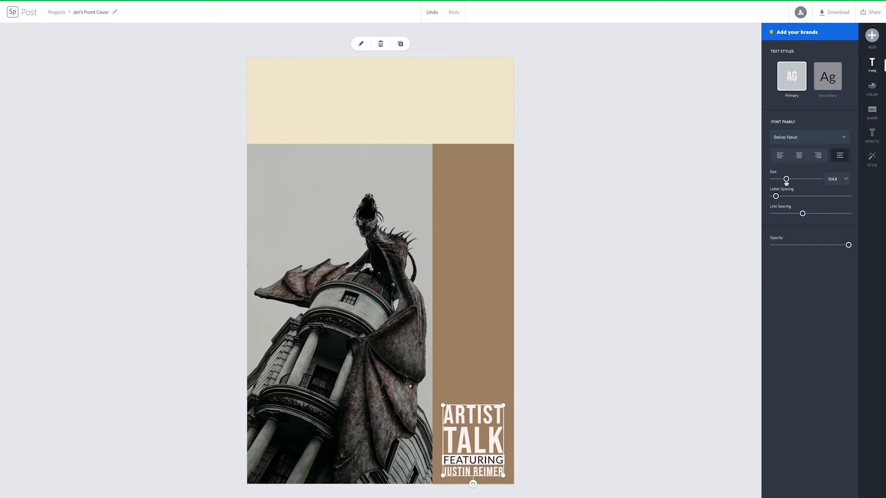
{"action": "left_click", "coordinate": [795, 139]}
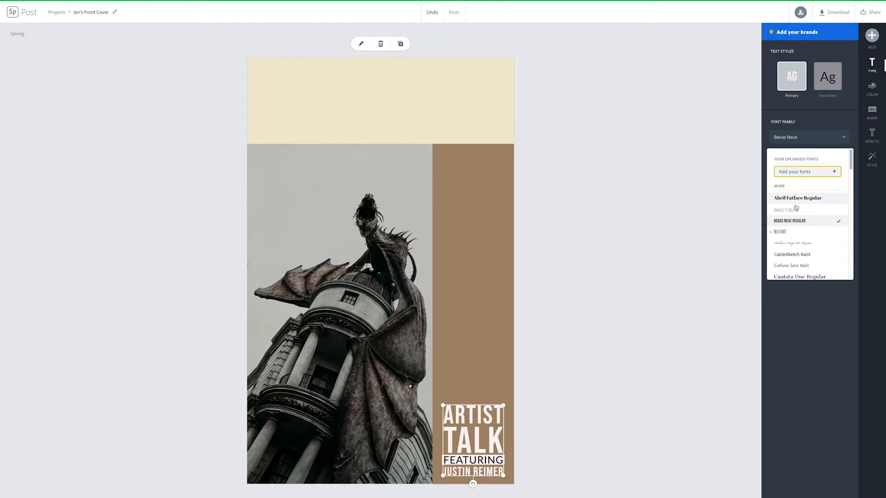
{"action": "left_click", "coordinate": [784, 213]}
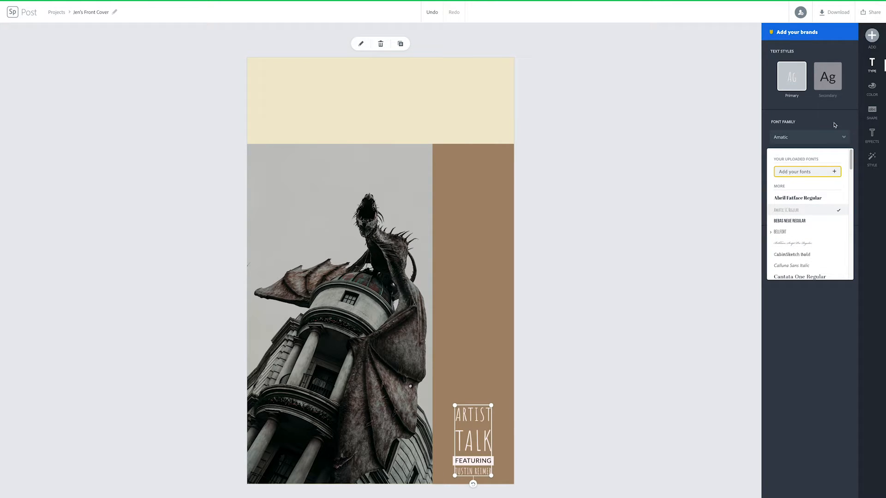
{"action": "left_click_drag", "start_coordinate": [492, 405], "coordinate": [484, 381]}
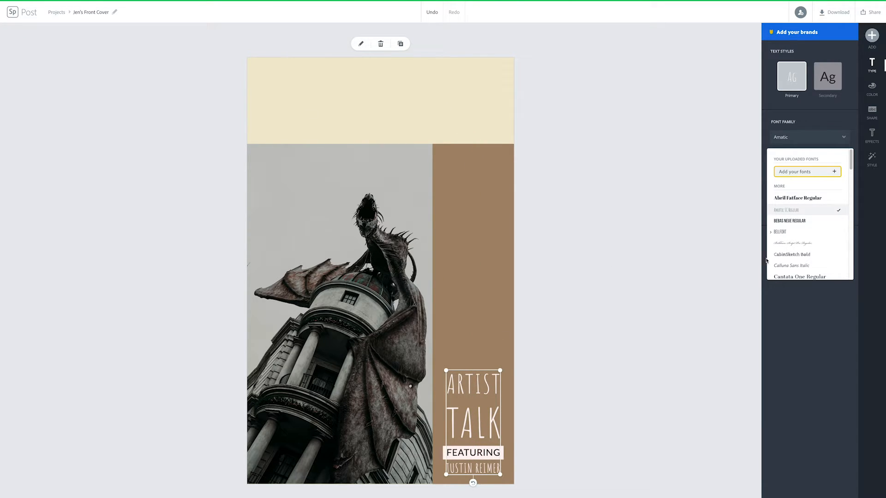
{"action": "left_click", "coordinate": [819, 124]}
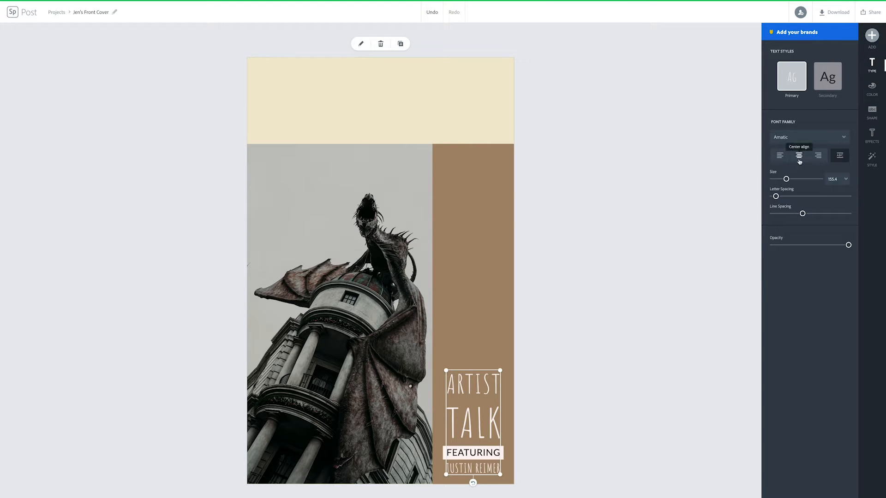
Center the headline, apply Capitalize & Fit, and increase its size and line spacing
{"action": "left_click", "coordinate": [783, 159]}
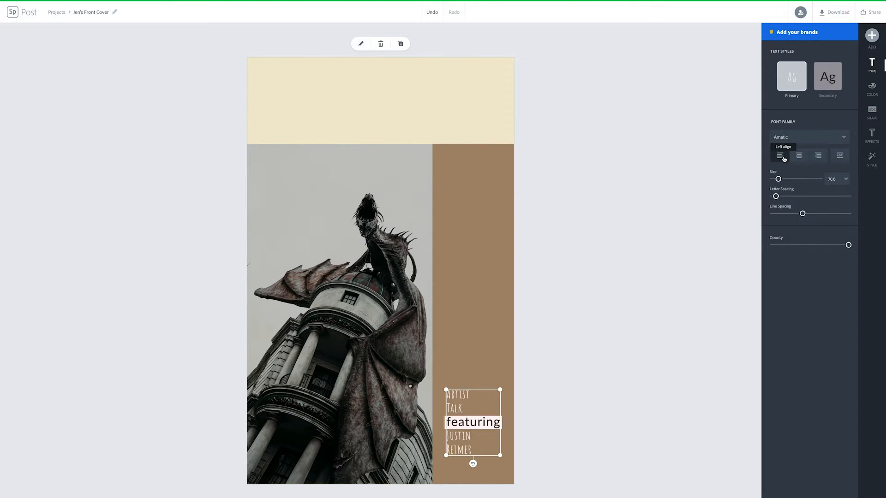
{"action": "left_click", "coordinate": [798, 156]}
{"action": "left_click", "coordinate": [839, 157]}
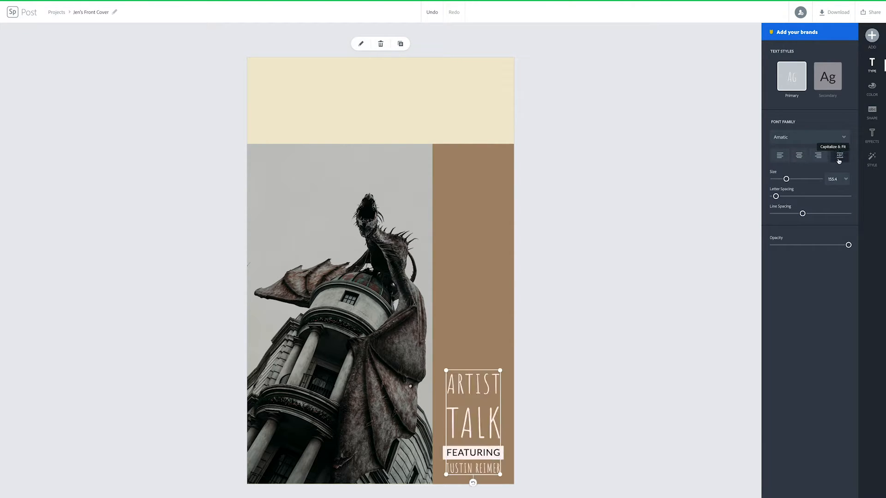
{"action": "left_click_drag", "start_coordinate": [786, 179], "coordinate": [815, 215]}
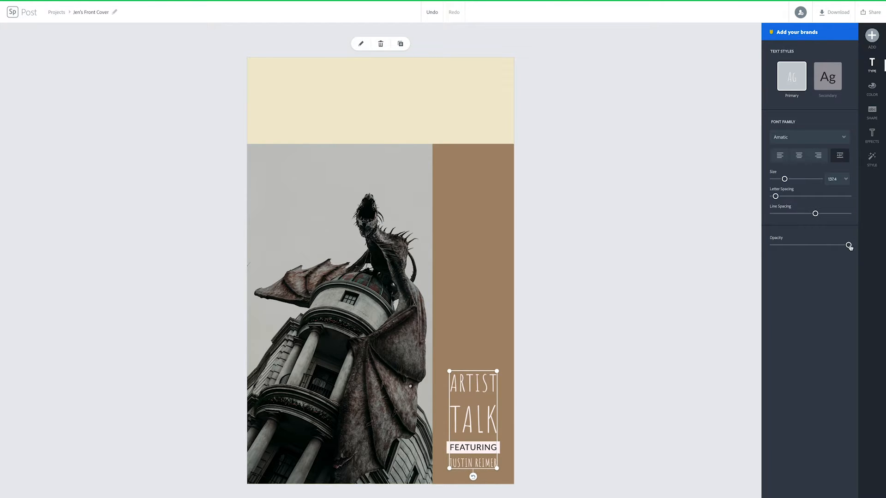
{"action": "mouse_move", "coordinate": [849, 245]}
{"action": "left_mouse_down"}
{"action": "mouse_move", "coordinate": [787, 248]}
{"action": "mouse_move", "coordinate": [853, 249]}
{"action": "left_mouse_up"}
{"action": "left_click", "coordinate": [872, 87]}
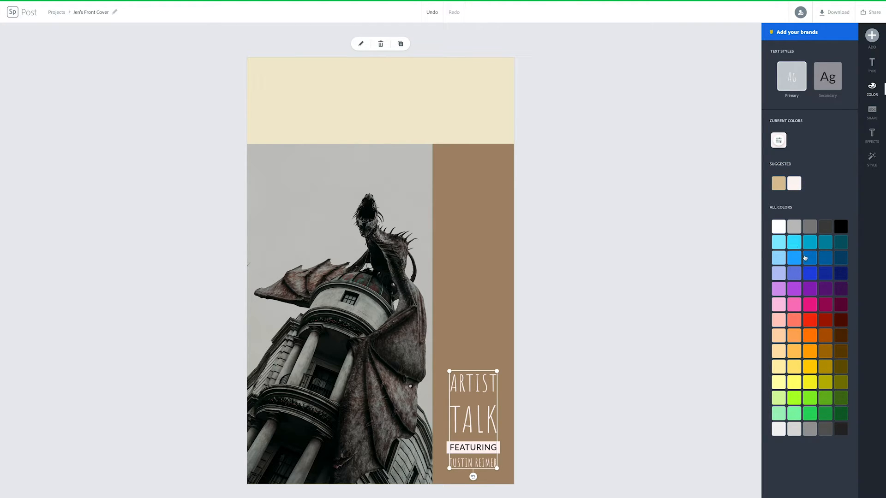
{"action": "left_click", "coordinate": [809, 256]}
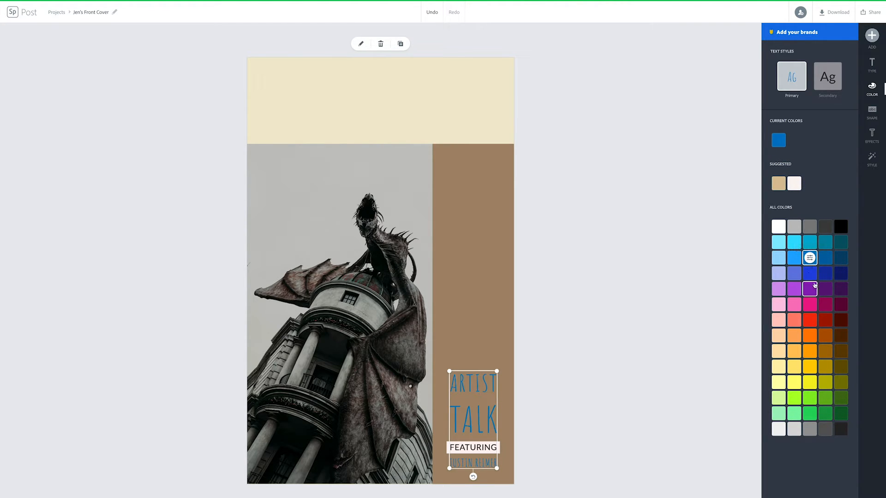
{"action": "left_click", "coordinate": [822, 275]}
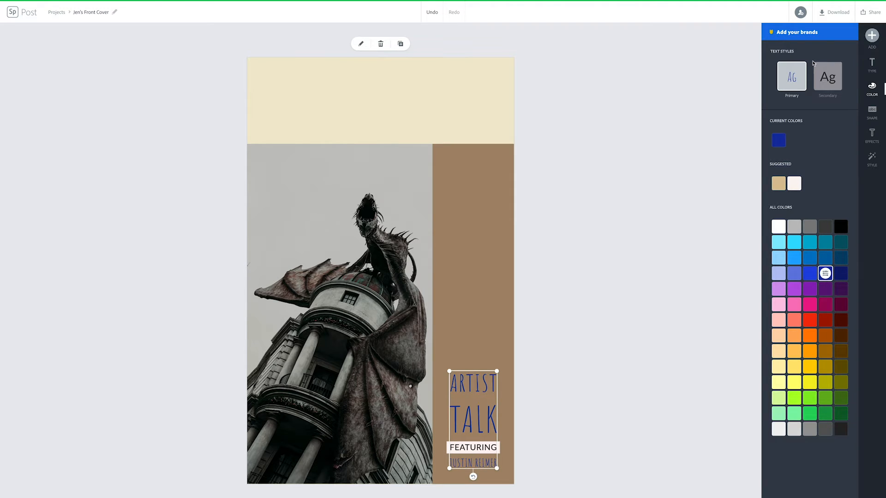
Give the FEATURING secondary style the light-blue and navy colour pair
{"action": "left_click", "coordinate": [815, 95]}
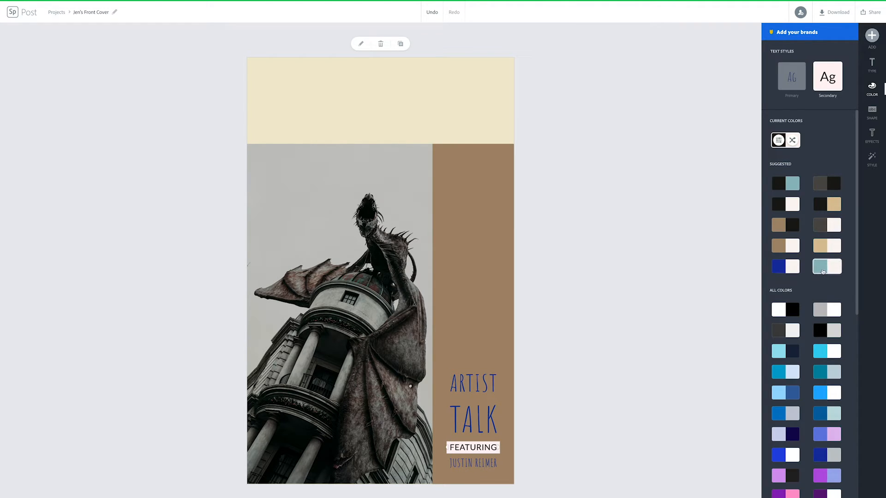
{"action": "left_click", "coordinate": [823, 314]}
{"action": "left_click", "coordinate": [779, 246]}
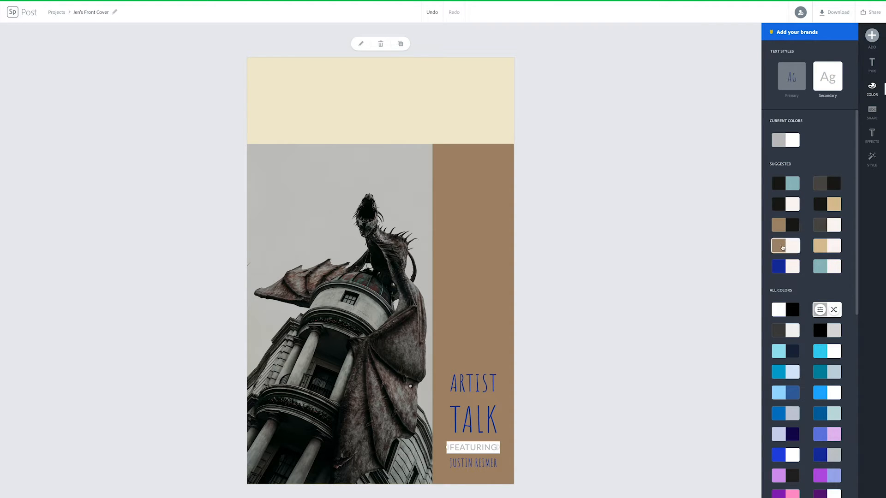
{"action": "left_click", "coordinate": [779, 266]}
{"action": "left_click", "coordinate": [779, 351]}
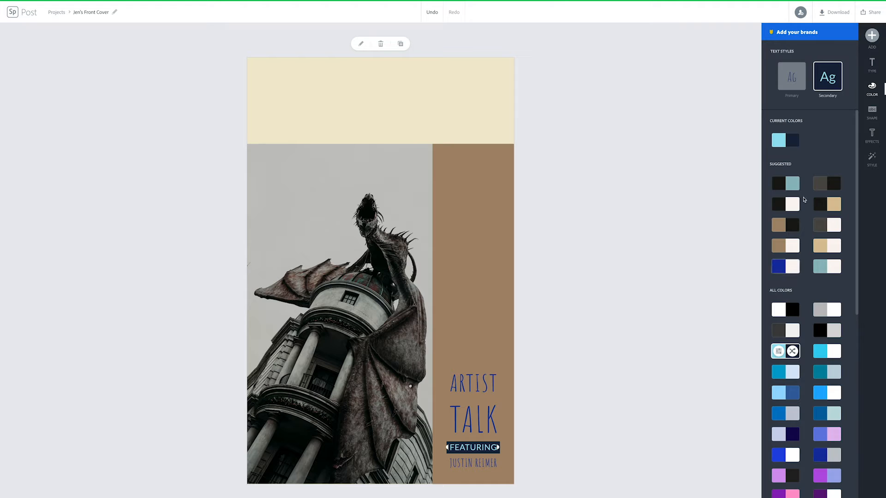
{"action": "left_click", "coordinate": [871, 111]}
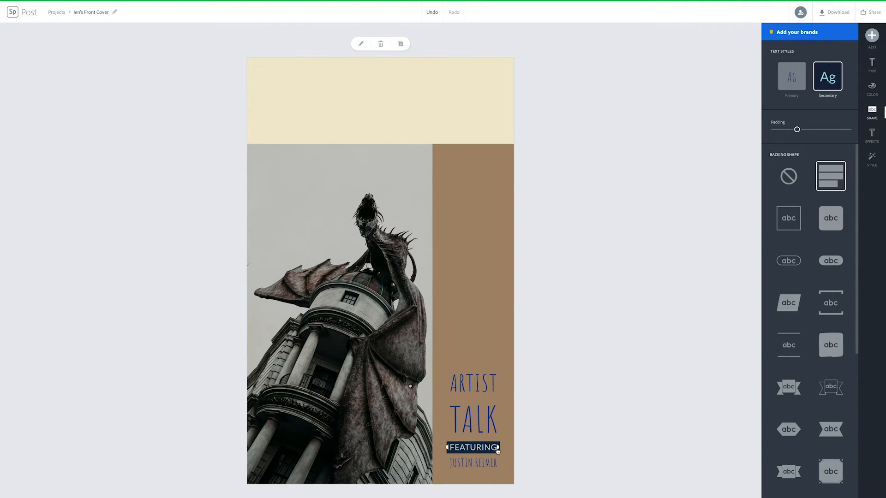
Try several backing shapes and settle on rule lines above and below FEATURING
{"action": "left_click", "coordinate": [830, 261]}
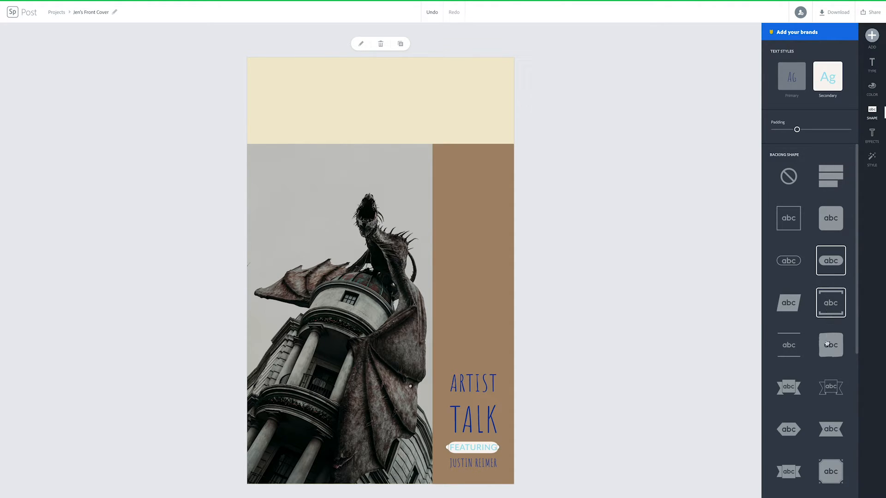
{"action": "left_click", "coordinate": [829, 309]}
{"action": "left_click", "coordinate": [825, 352]}
{"action": "left_click", "coordinate": [789, 387]}
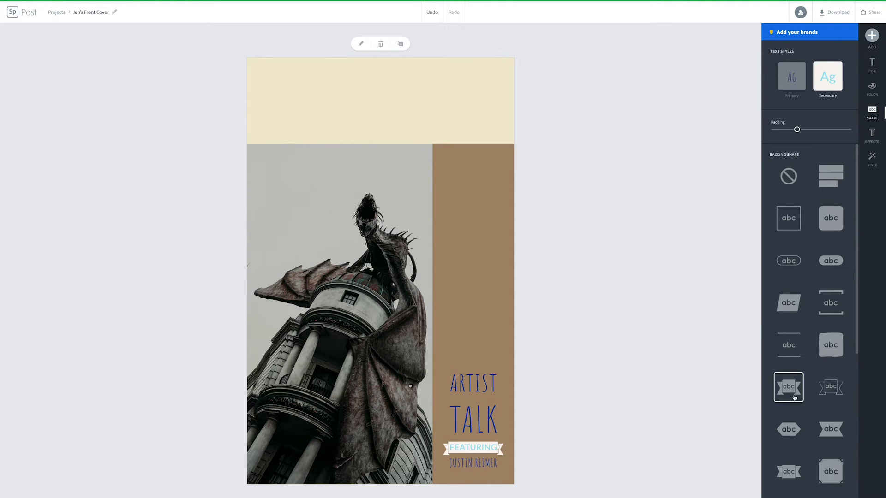
{"action": "left_click", "coordinate": [831, 438]}
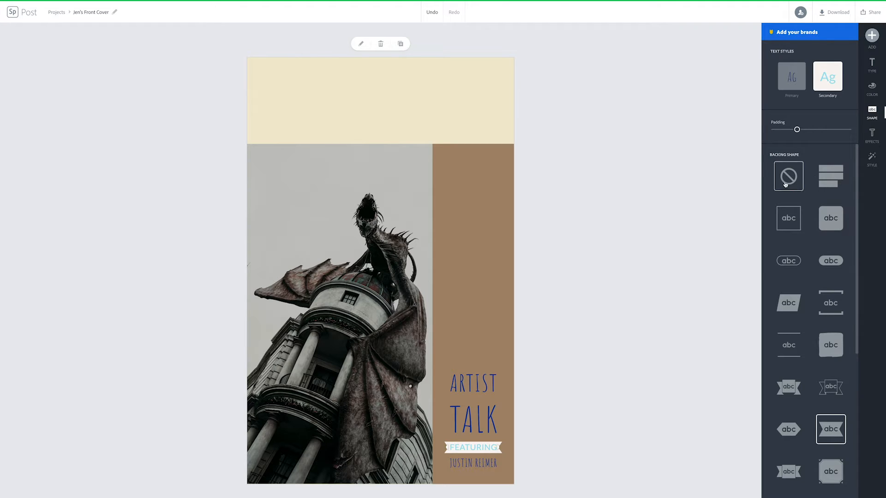
{"action": "left_click", "coordinate": [788, 344]}
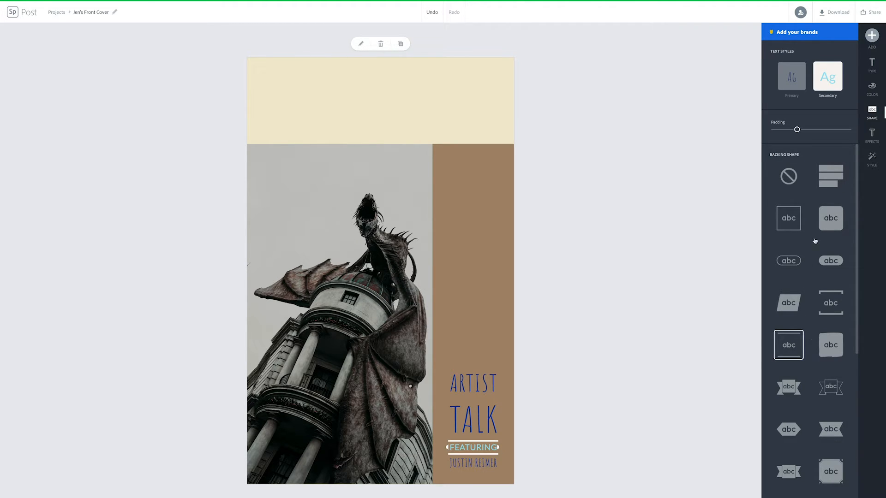
Preview Shadow and Outline effects on FEATURING, then set text effects to None
{"action": "left_click", "coordinate": [872, 135]}
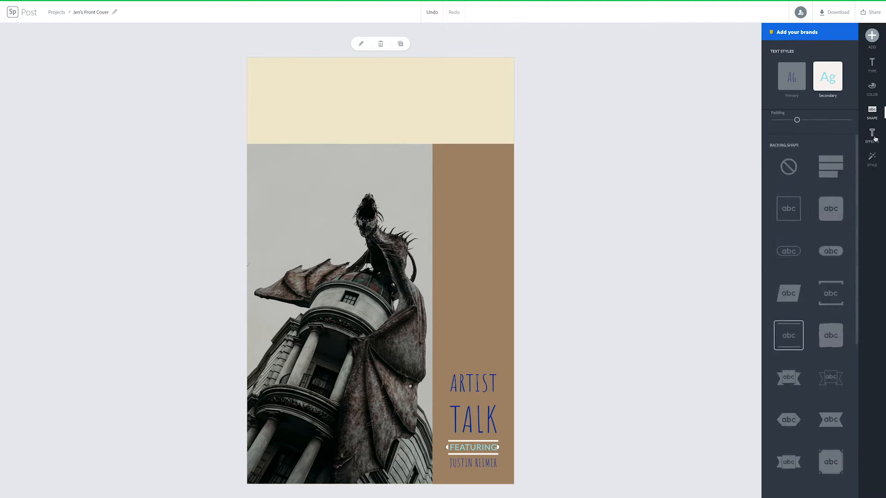
{"action": "left_click", "coordinate": [814, 190]}
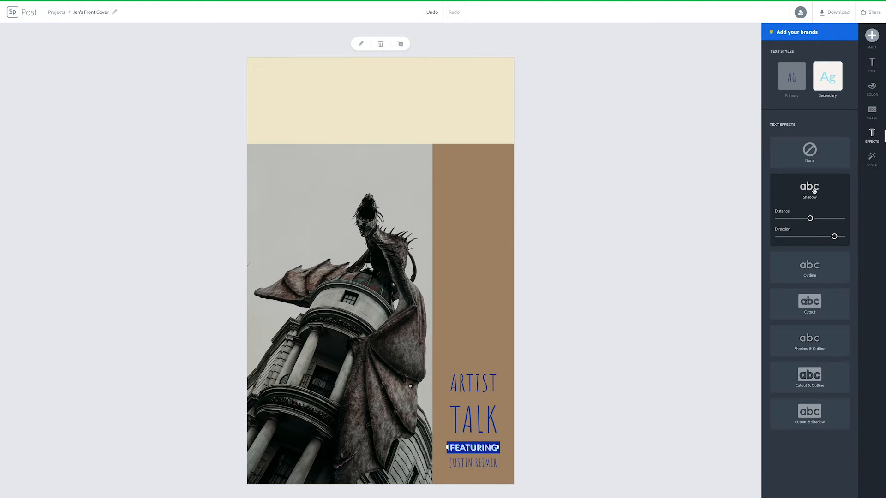
{"action": "left_click", "coordinate": [815, 265]}
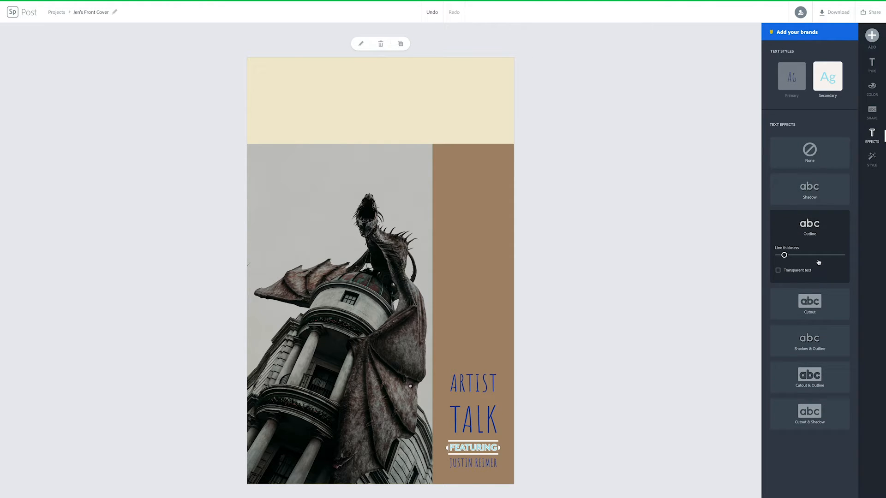
{"action": "left_click", "coordinate": [820, 162]}
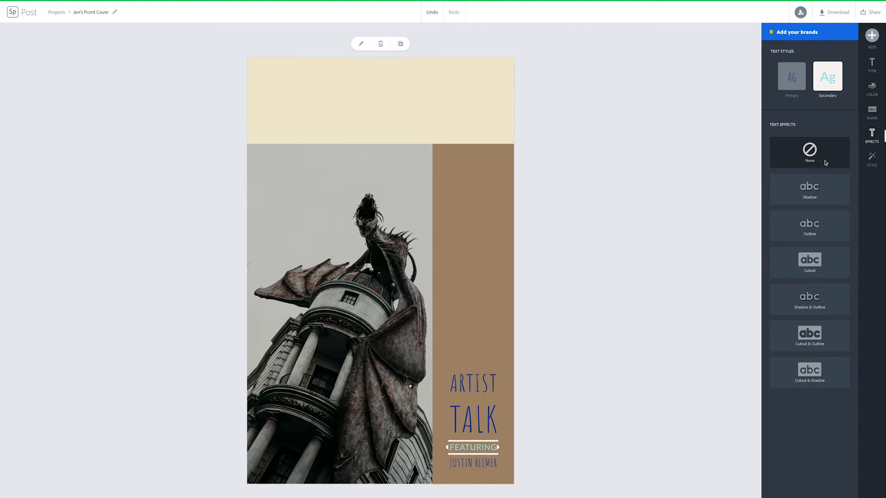
{"action": "left_click", "coordinate": [874, 161]}
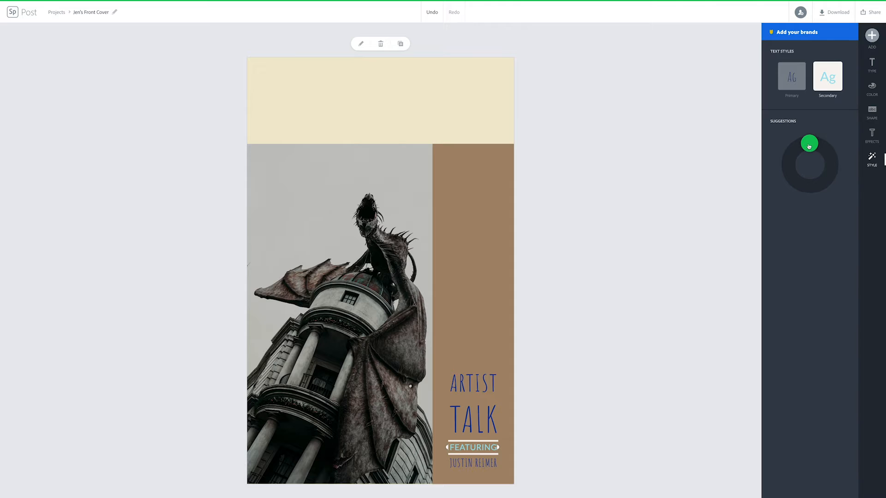
Restyle the headline in bold Bebas Neue, enlarge it to 117.5, and place it low in the brown column
{"action": "left_click_drag", "start_coordinate": [808, 146], "coordinate": [826, 200]}
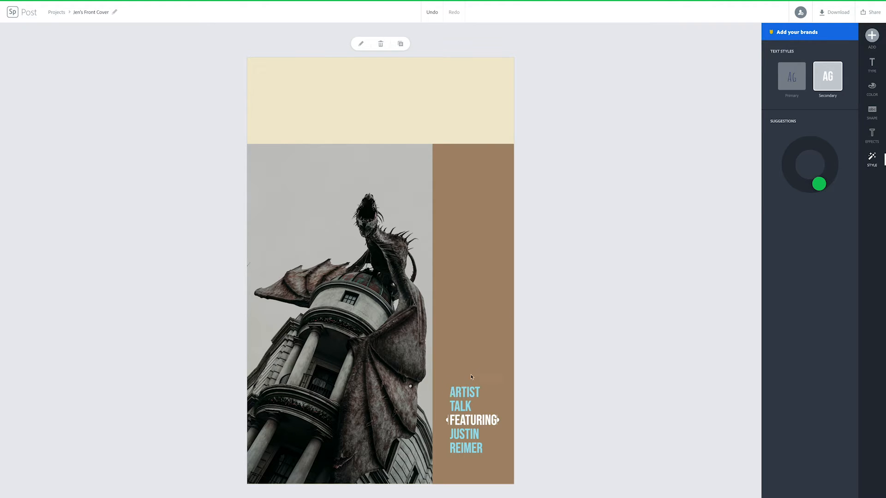
{"action": "left_click", "coordinate": [506, 392]}
{"action": "left_click", "coordinate": [464, 431]}
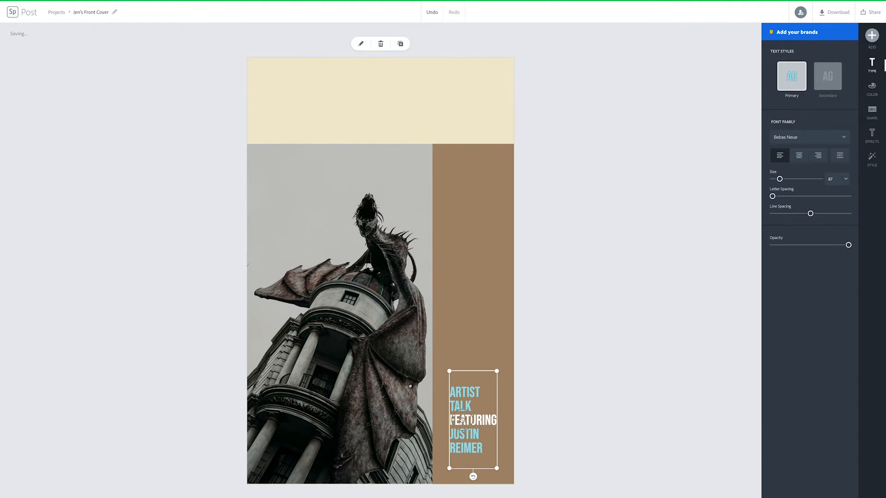
{"action": "left_click_drag", "start_coordinate": [469, 426], "coordinate": [460, 398]}
{"action": "left_click_drag", "start_coordinate": [486, 439], "coordinate": [510, 470]}
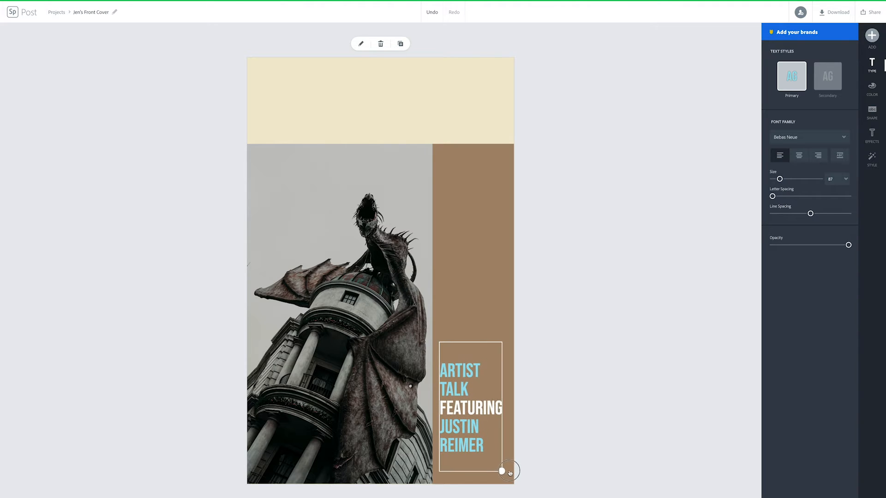
{"action": "left_click_drag", "start_coordinate": [472, 422], "coordinate": [473, 436]}
Deselect the headline and choose to add a photo to the cover
{"action": "left_click", "coordinate": [559, 404]}
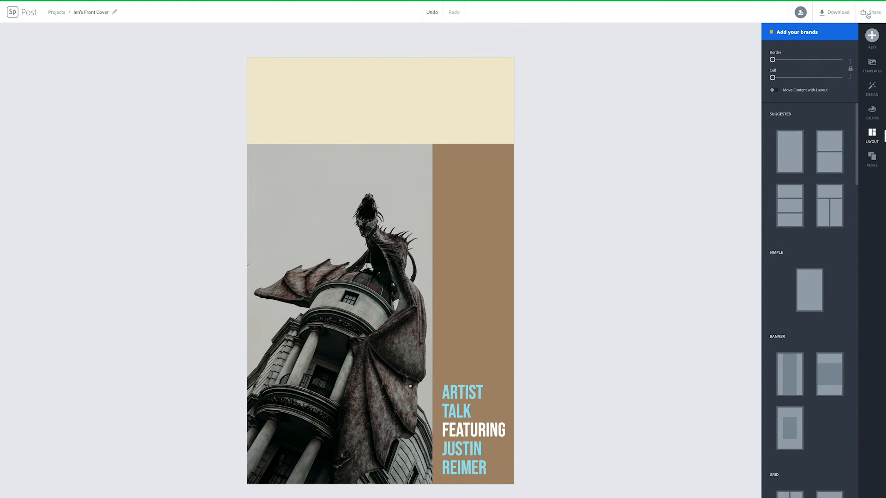
{"action": "left_click", "coordinate": [872, 36]}
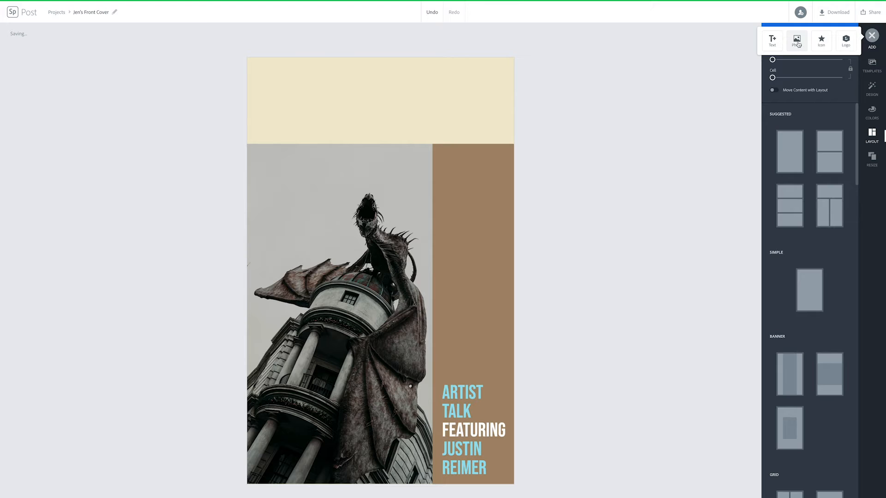
{"action": "left_click", "coordinate": [796, 42]}
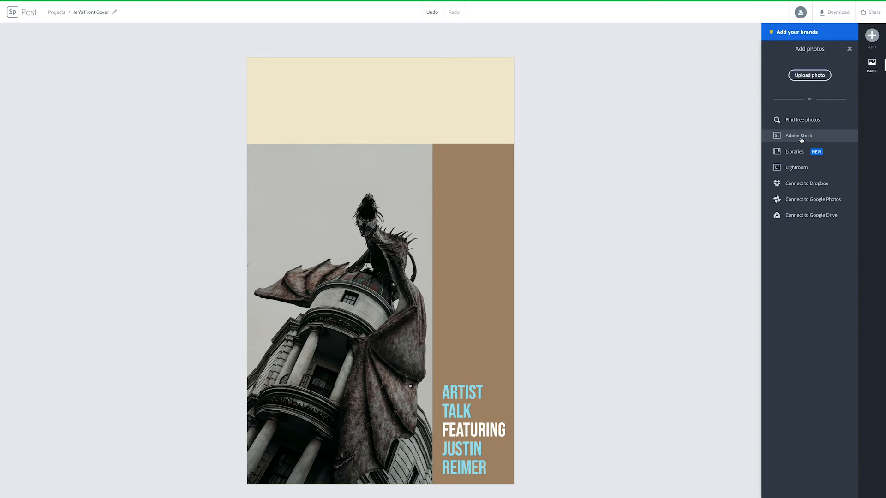
Search free photos for 'wizard' and pick the busy Diagon Alley street photo
{"action": "left_click", "coordinate": [802, 119]}
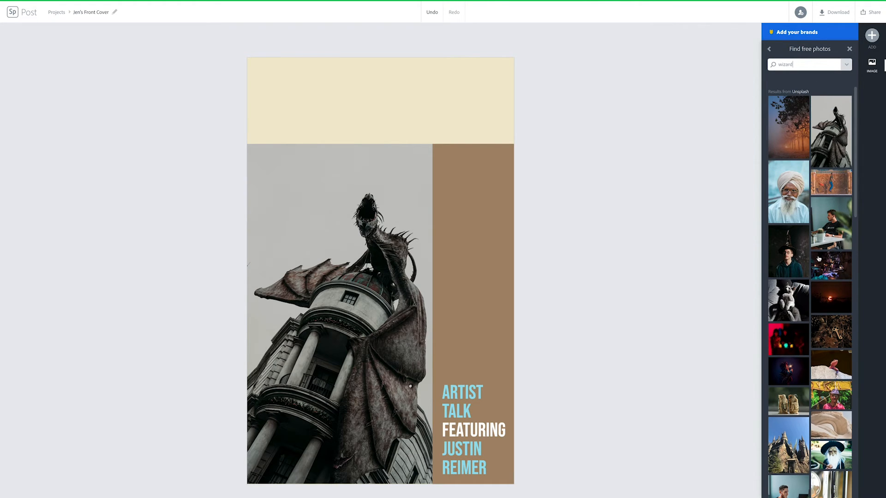
{"action": "scroll", "coordinate": [818, 256], "scroll_direction": "down", "scroll_amount": 3}
{"action": "scroll", "coordinate": [818, 260], "scroll_direction": "down", "scroll_amount": 6}
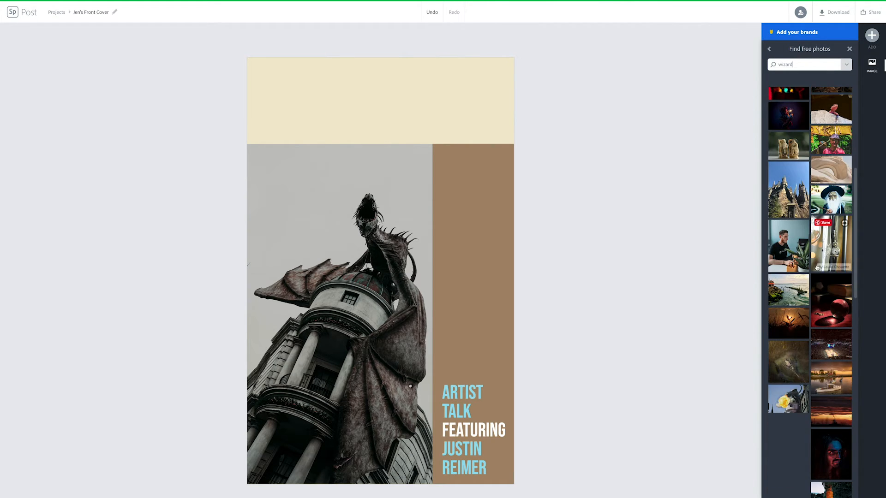
{"action": "scroll", "coordinate": [816, 268], "scroll_direction": "down", "scroll_amount": 4}
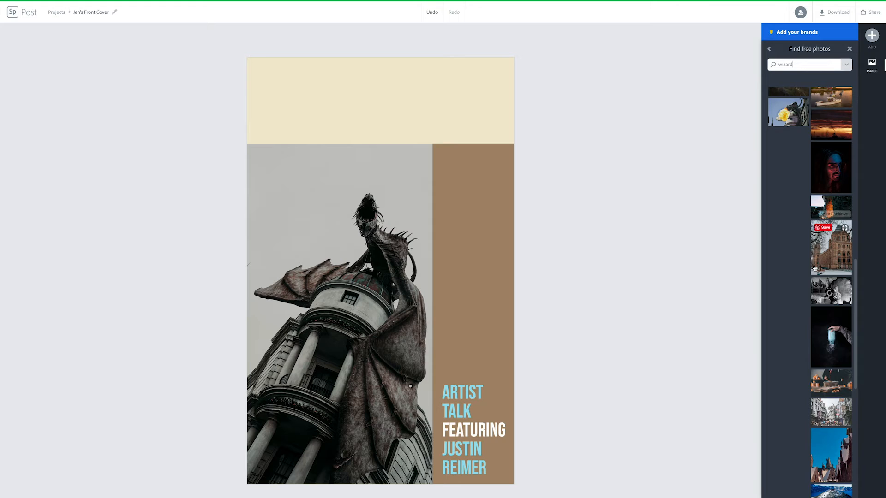
{"action": "scroll", "coordinate": [815, 268], "scroll_direction": "down", "scroll_amount": 2}
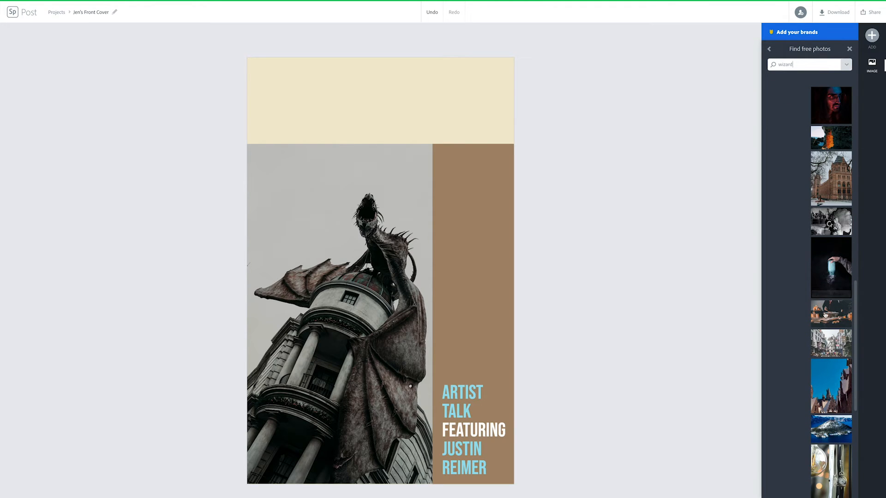
{"action": "left_click", "coordinate": [832, 336]}
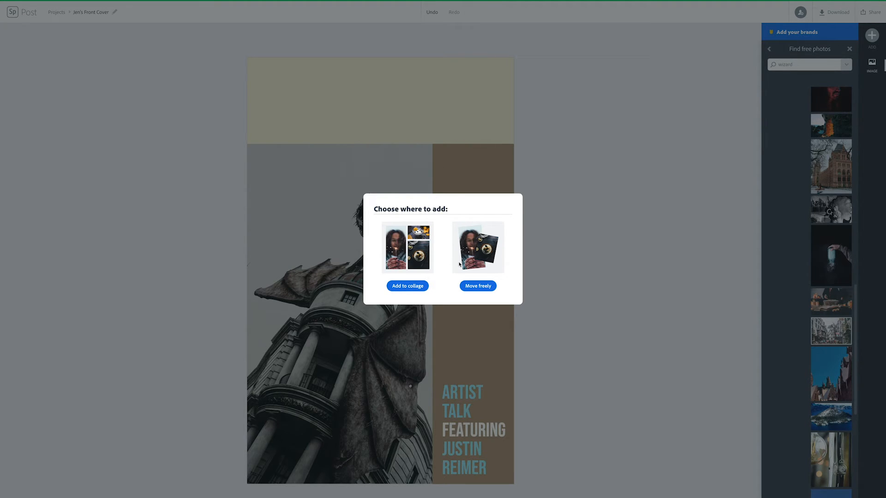
Place the street photo freely, sized over the beige band's right side
{"action": "left_click", "coordinate": [479, 286]}
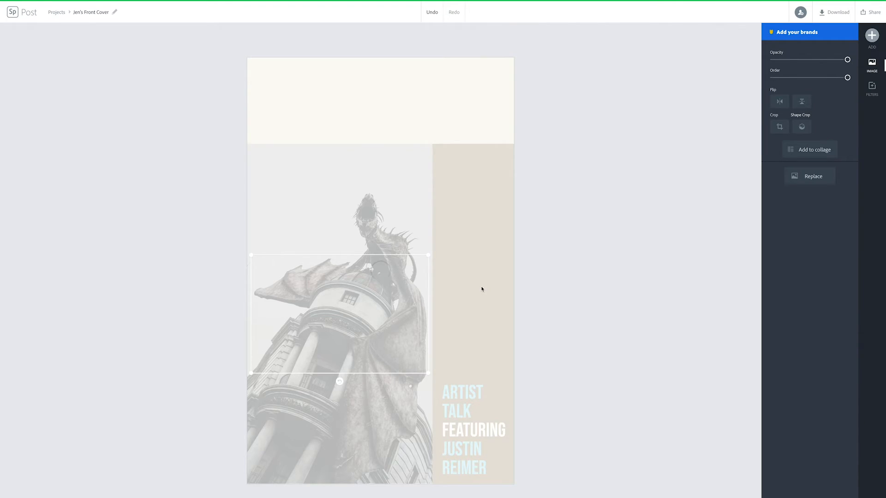
{"action": "left_click_drag", "start_coordinate": [376, 300], "coordinate": [447, 158]}
{"action": "left_click_drag", "start_coordinate": [403, 193], "coordinate": [438, 147]}
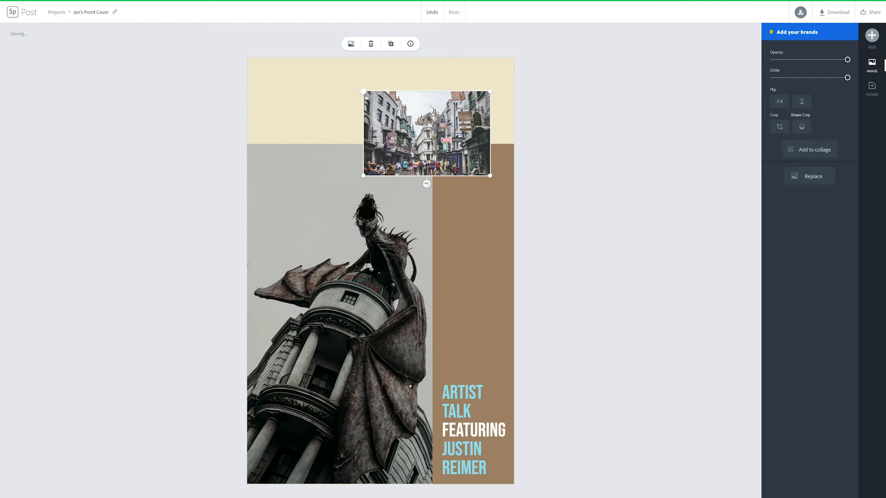
{"action": "left_click_drag", "start_coordinate": [363, 91], "coordinate": [349, 82]}
{"action": "left_click_drag", "start_coordinate": [411, 124], "coordinate": [418, 122]}
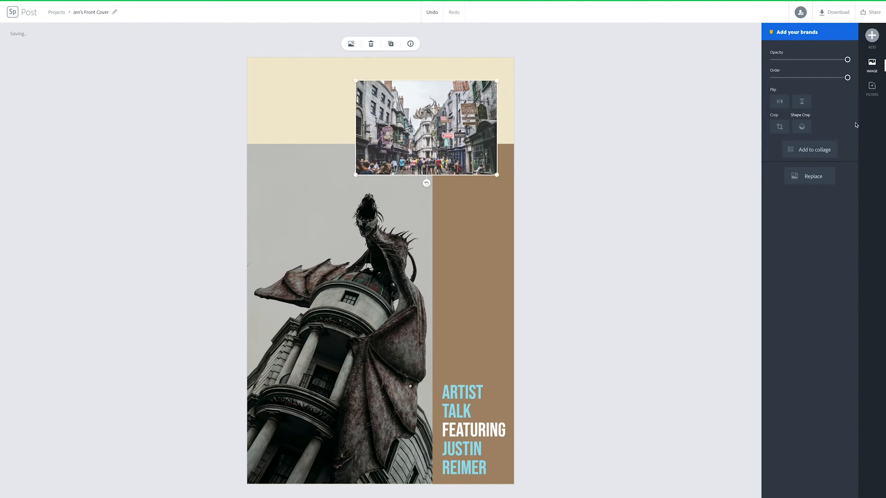
Test the photo's opacity and stacking order, return it to the top right, and try mirroring it
{"action": "mouse_move", "coordinate": [846, 60]}
{"action": "left_mouse_down"}
{"action": "mouse_move", "coordinate": [792, 63]}
{"action": "mouse_move", "coordinate": [857, 63]}
{"action": "mouse_move", "coordinate": [800, 78]}
{"action": "mouse_move", "coordinate": [850, 76]}
{"action": "left_mouse_up"}
{"action": "left_click_drag", "start_coordinate": [435, 138], "coordinate": [413, 402]}
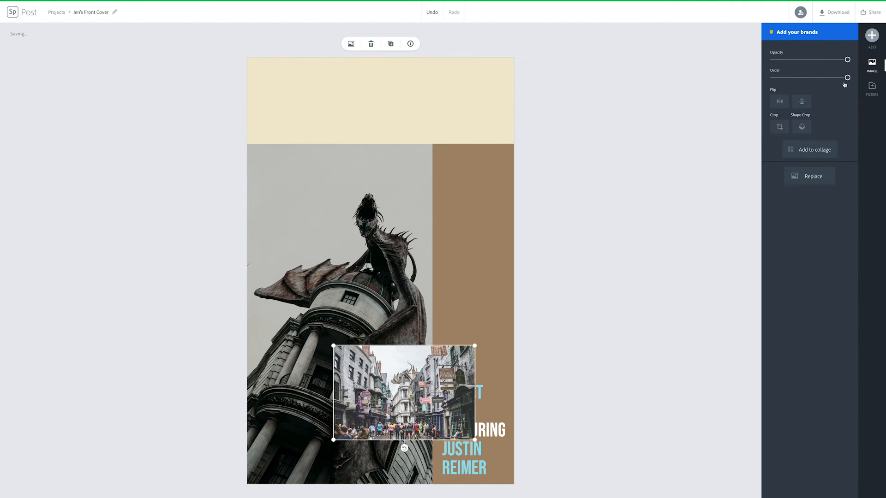
{"action": "mouse_move", "coordinate": [831, 80]}
{"action": "left_mouse_down"}
{"action": "mouse_move", "coordinate": [772, 79]}
{"action": "mouse_move", "coordinate": [842, 79]}
{"action": "left_mouse_up"}
{"action": "left_click_drag", "start_coordinate": [433, 376], "coordinate": [458, 82]}
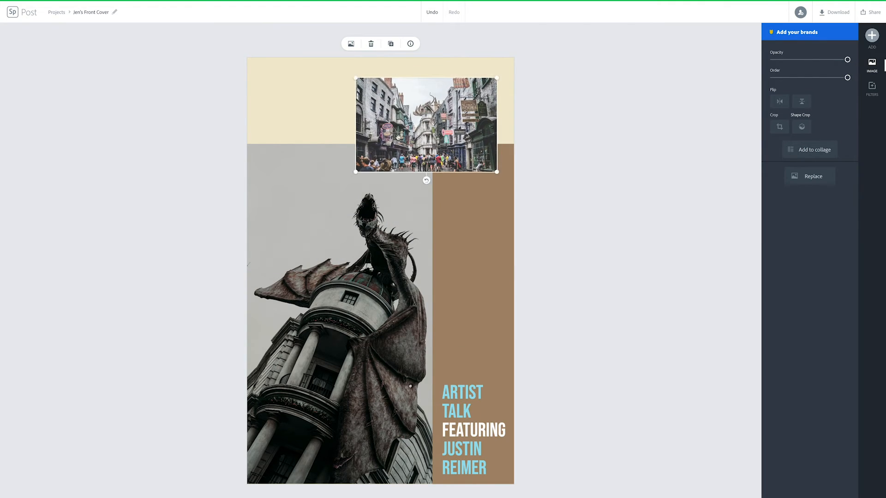
{"action": "left_click", "coordinate": [399, 283]}
{"action": "left_click", "coordinate": [447, 281]}
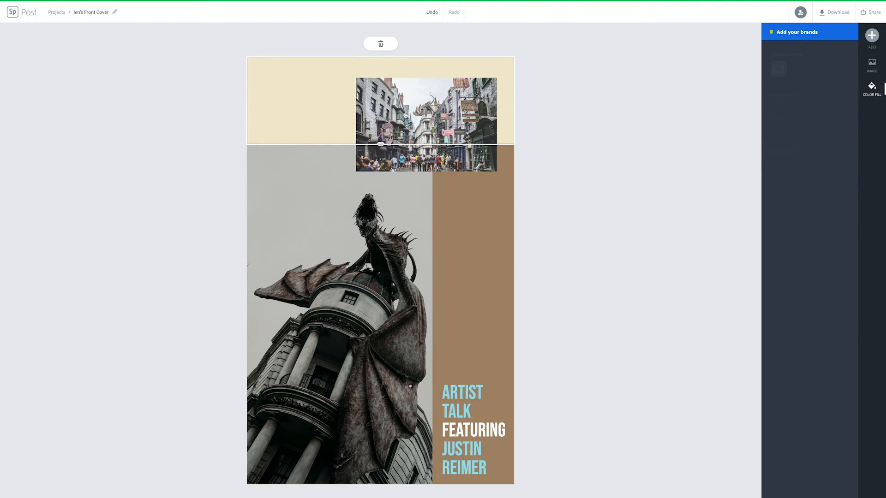
{"action": "left_click", "coordinate": [436, 113]}
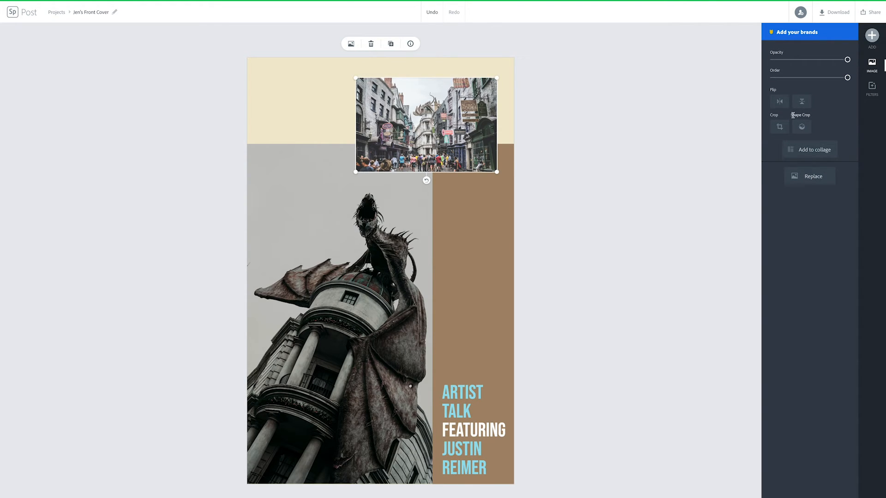
{"action": "left_click", "coordinate": [780, 104]}
Restore the street photo's original orientation after trying mirror and upside-down flips
{"action": "left_click", "coordinate": [780, 105]}
{"action": "left_click", "coordinate": [802, 103]}
{"action": "left_click", "coordinate": [802, 103]}
Crop the street photo into a circle and reselect it
{"action": "left_click", "coordinate": [799, 129]}
{"action": "left_click", "coordinate": [789, 269]}
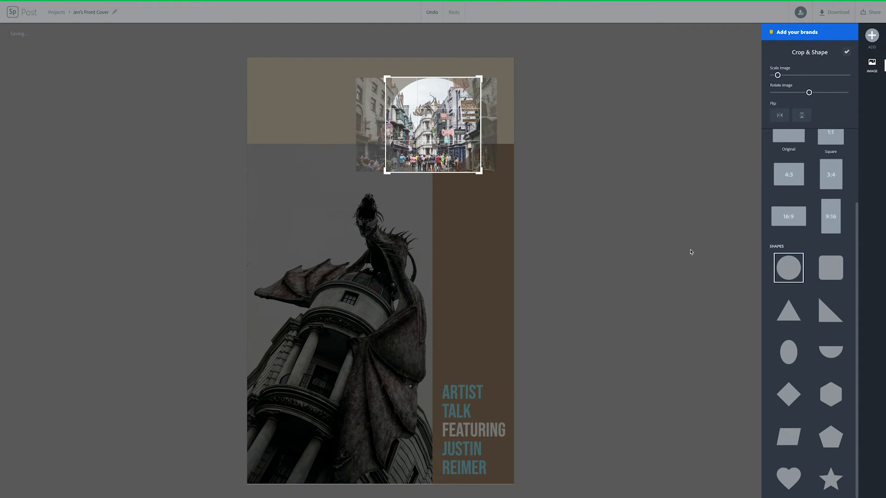
{"action": "left_click", "coordinate": [465, 229]}
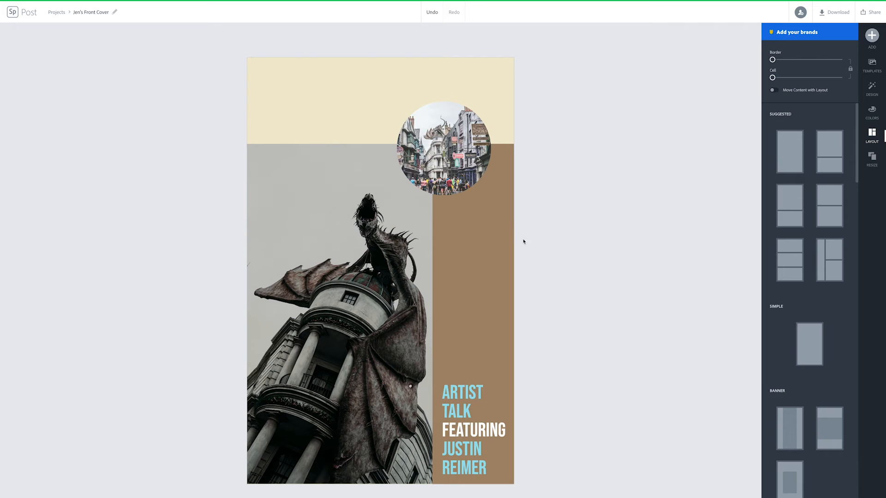
{"action": "left_click", "coordinate": [472, 170]}
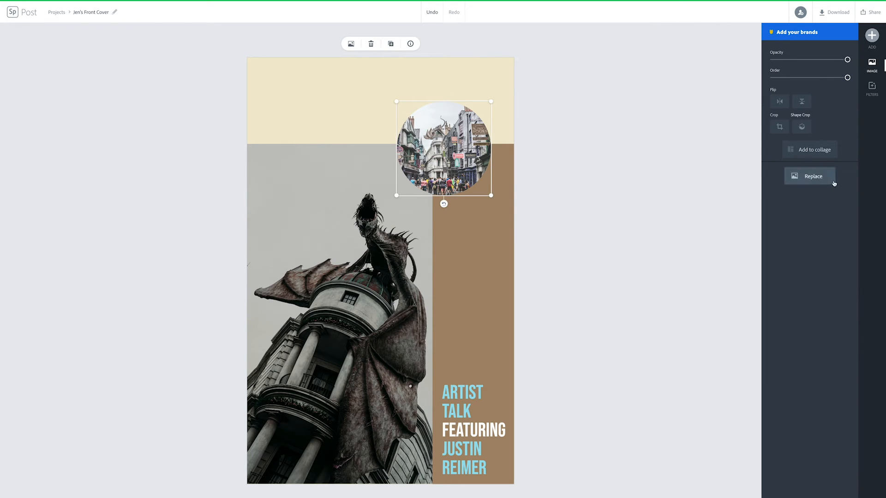
Preview Blur, Lighten and Multiply, then apply the sepia Colorize filter to the circular photo
{"action": "left_click", "coordinate": [876, 92]}
{"action": "mouse_move", "coordinate": [770, 328]}
{"action": "left_mouse_down"}
{"action": "mouse_move", "coordinate": [795, 327]}
{"action": "mouse_move", "coordinate": [768, 327]}
{"action": "left_mouse_up"}
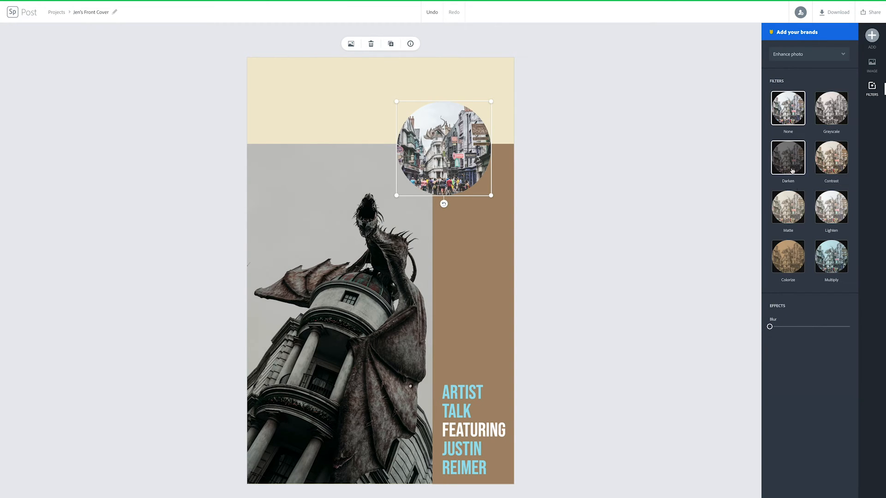
{"action": "left_click", "coordinate": [839, 216]}
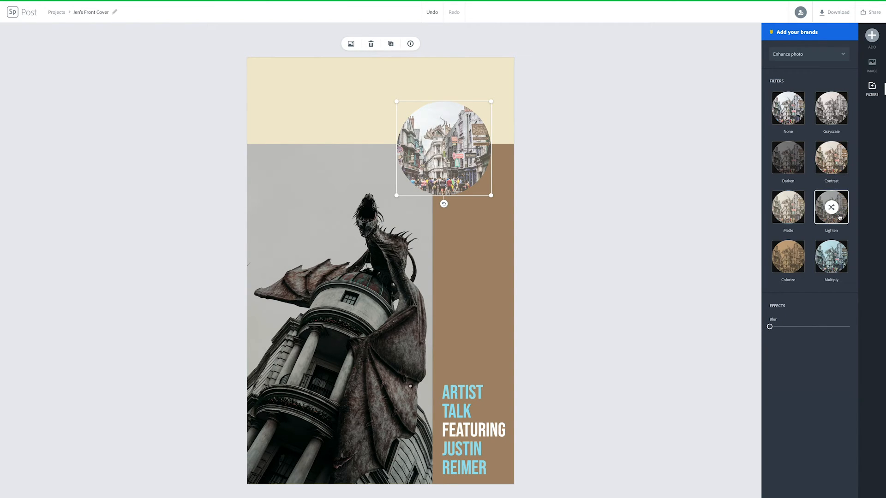
{"action": "left_click", "coordinate": [837, 260]}
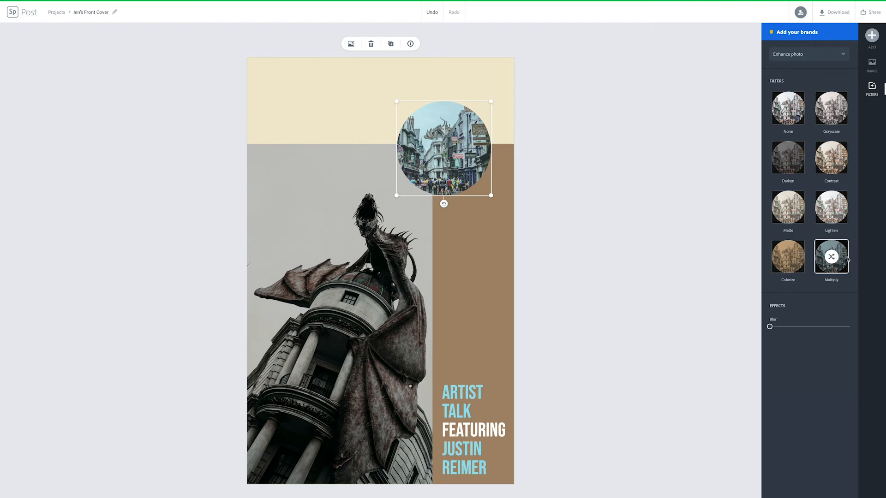
{"action": "left_click", "coordinate": [798, 262]}
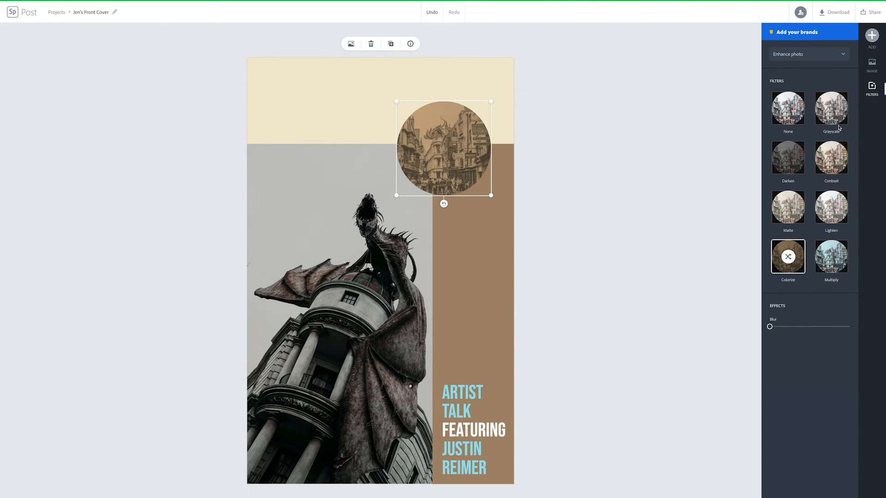
Position the circular photo slightly higher, straddling the cream band and brown column
{"action": "left_click_drag", "start_coordinate": [466, 159], "coordinate": [471, 130]}
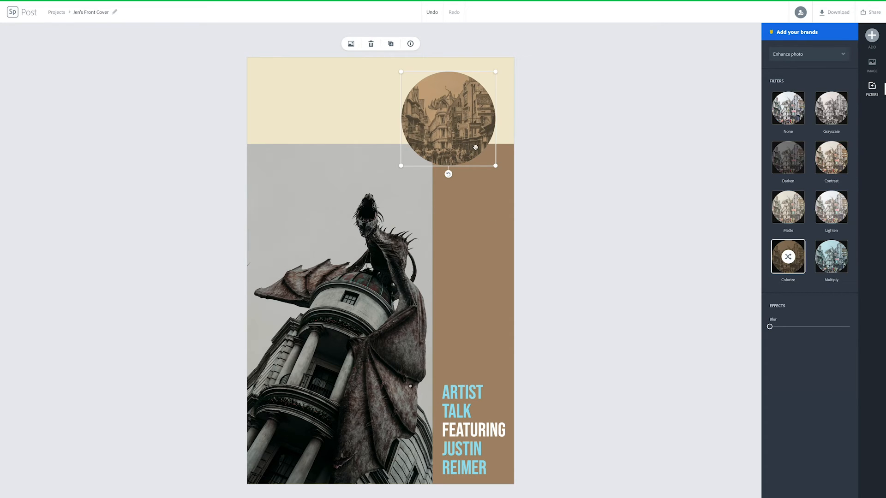
{"action": "left_click_drag", "start_coordinate": [466, 135], "coordinate": [463, 148]}
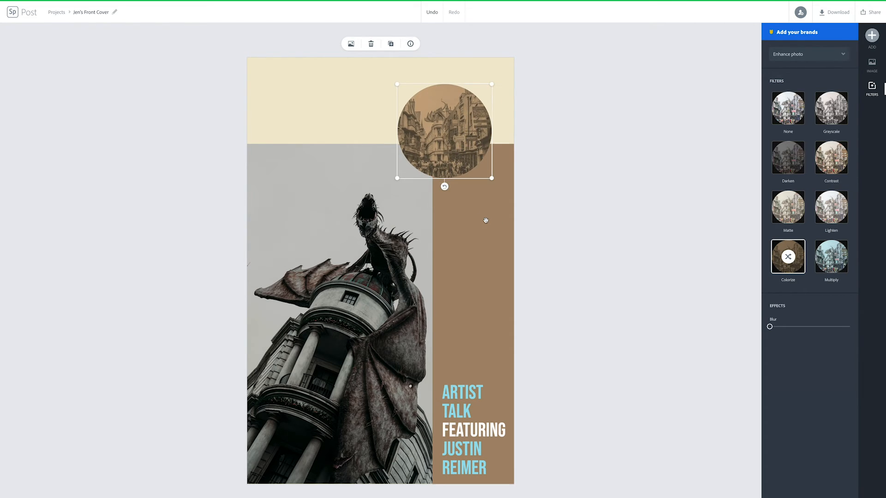
{"action": "left_click", "coordinate": [485, 221]}
{"action": "left_click", "coordinate": [602, 113]}
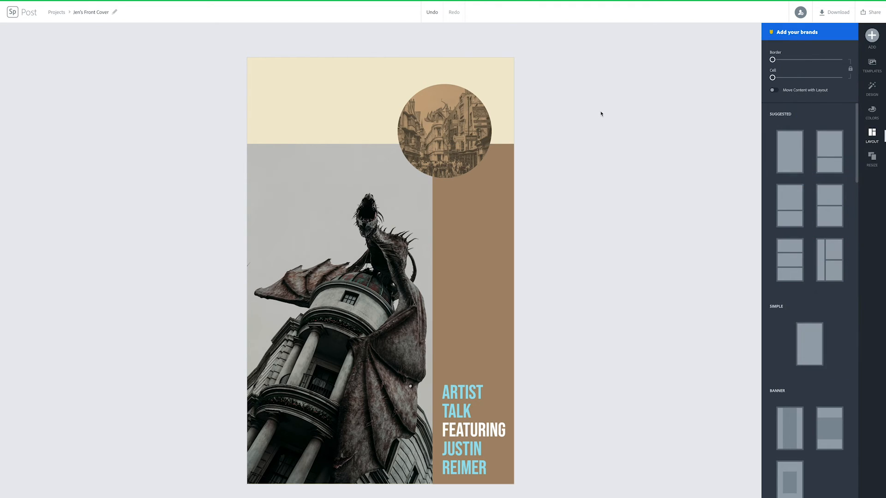
Search icons for 'wizard' and add the first result to the cover
{"action": "left_click", "coordinate": [871, 35]}
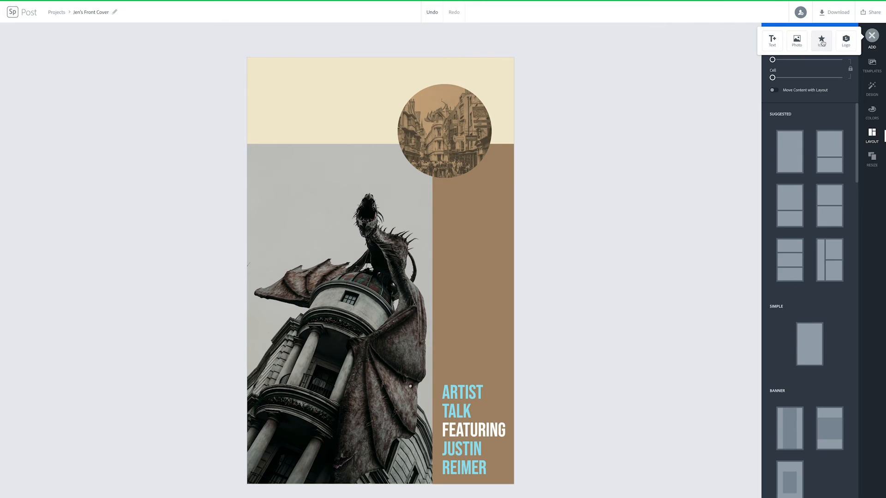
{"action": "left_click", "coordinate": [822, 43]}
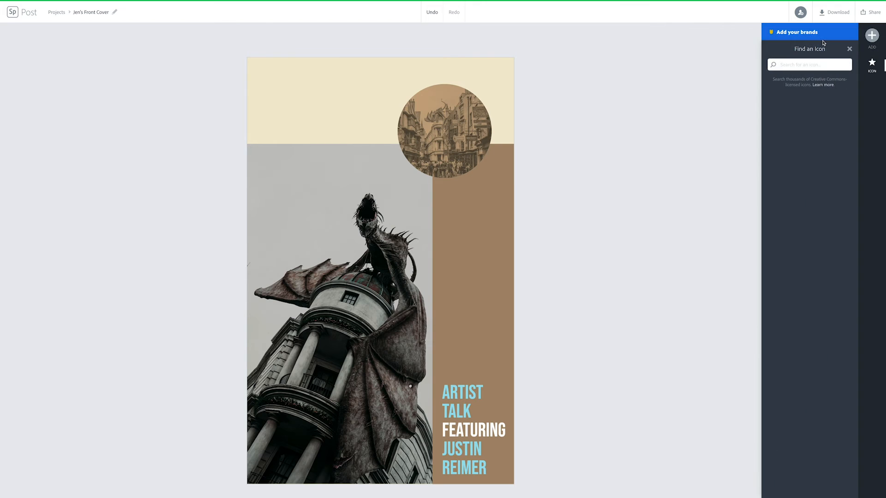
{"action": "double_click", "coordinate": [797, 64]}
{"action": "type", "text": "wizard"}
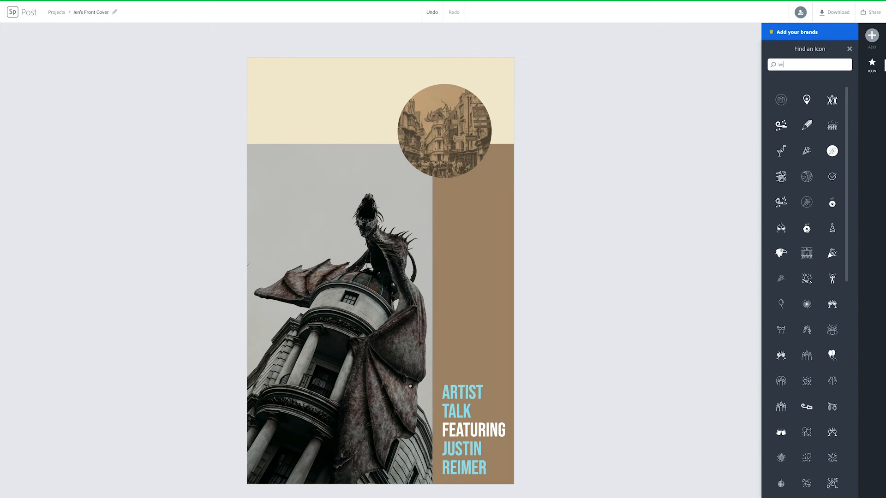
{"action": "key", "text": "Return"}
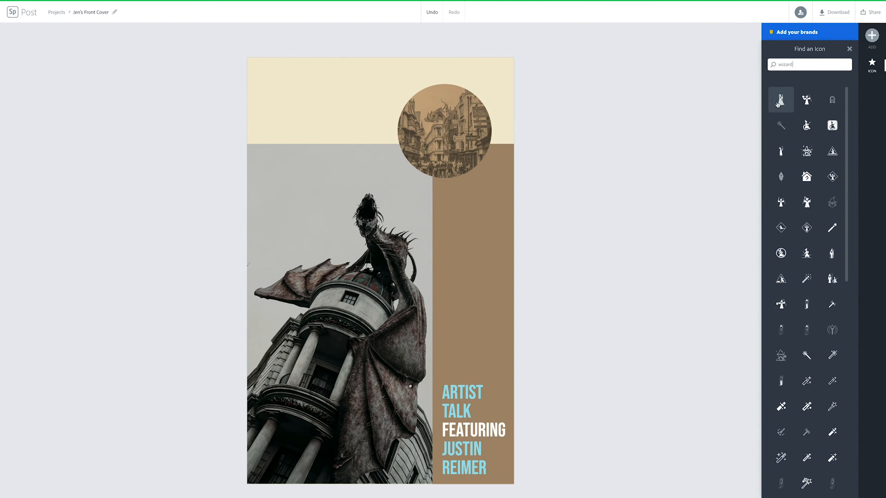
{"action": "left_click", "coordinate": [781, 100]}
Shrink the wizard icon and move it to the cover's top-left corner
{"action": "left_click_drag", "start_coordinate": [332, 316], "coordinate": [308, 169]}
{"action": "left_click_drag", "start_coordinate": [376, 67], "coordinate": [325, 154]}
{"action": "left_click_drag", "start_coordinate": [287, 228], "coordinate": [292, 156]}
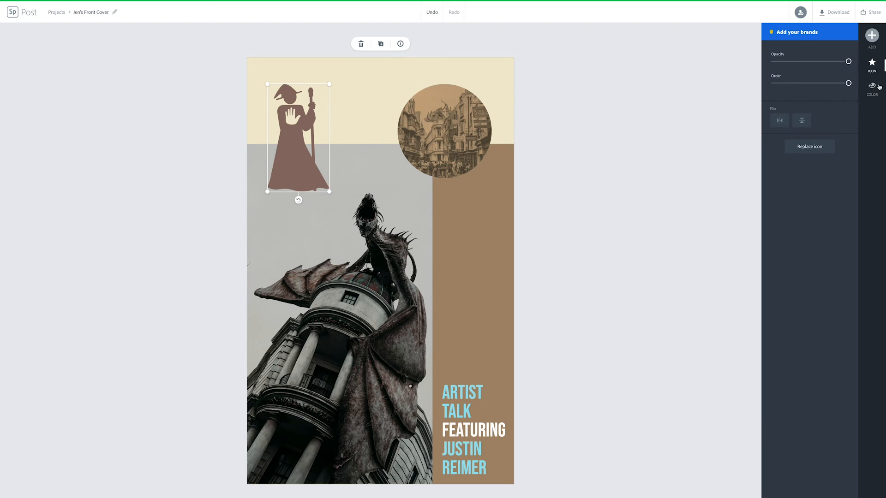
Recolour the wizard icon light cyan after trying dark navy
{"action": "left_click", "coordinate": [871, 87]}
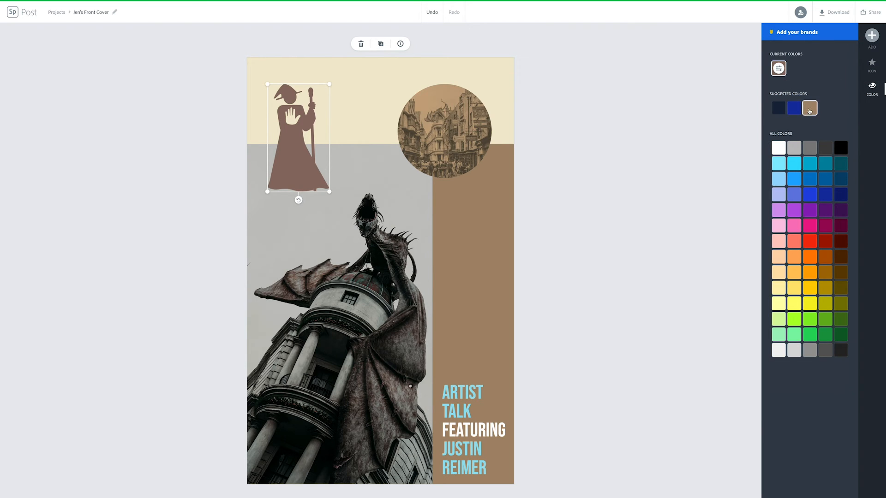
{"action": "left_click", "coordinate": [778, 107]}
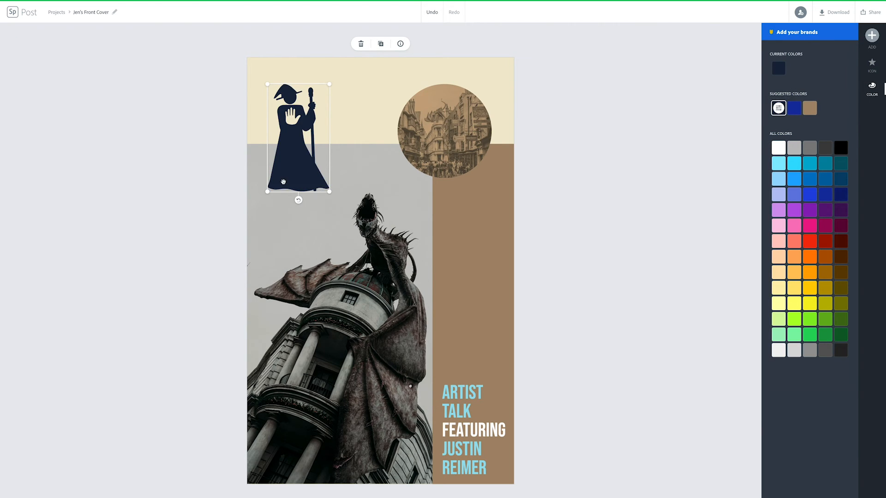
{"action": "left_click_drag", "start_coordinate": [285, 181], "coordinate": [456, 343]}
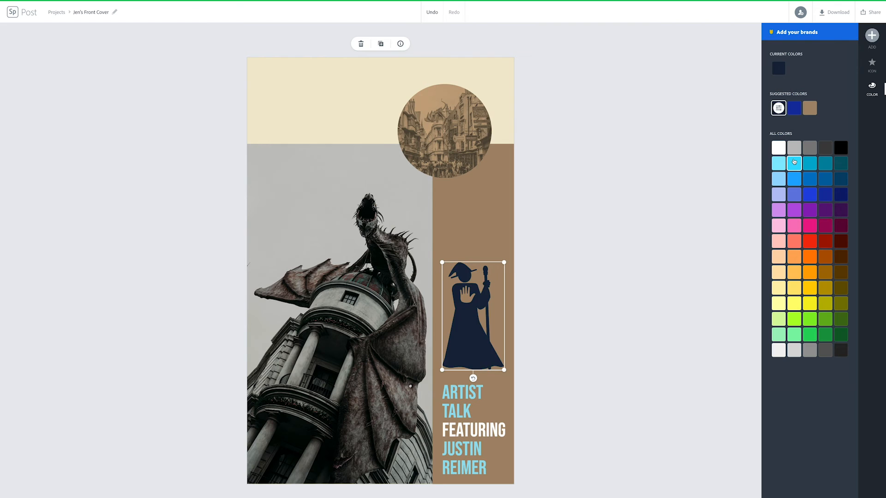
{"action": "left_click", "coordinate": [779, 163]}
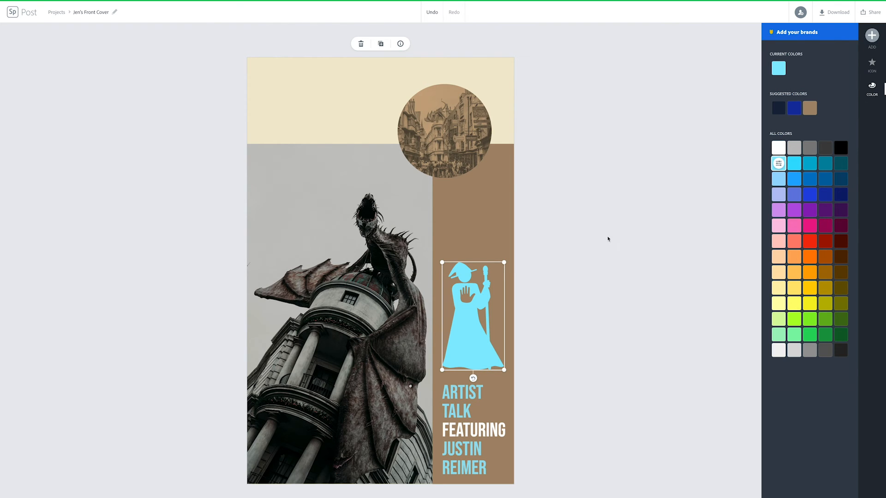
{"action": "left_click", "coordinate": [486, 245]}
{"action": "left_click", "coordinate": [475, 285]}
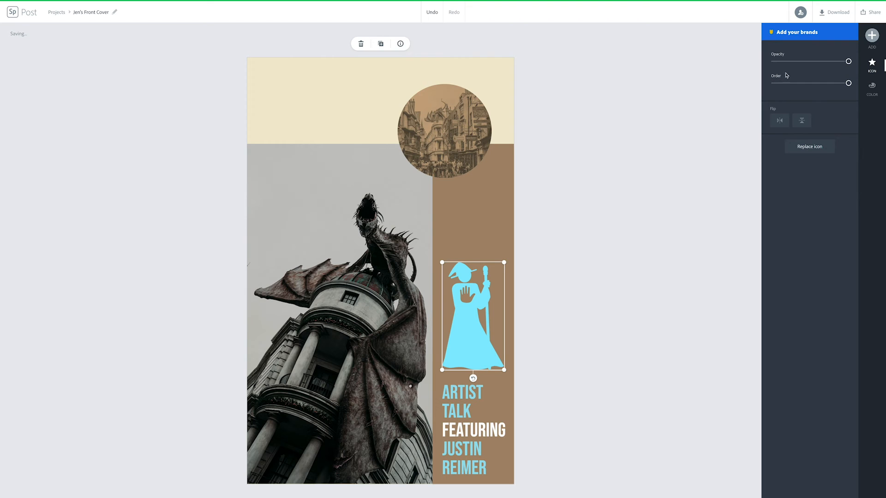
Fade the wizard to partial opacity and stand it just above the ARTIST TALK text
{"action": "left_click_drag", "start_coordinate": [848, 62], "coordinate": [818, 63]}
{"action": "left_click", "coordinate": [845, 85]}
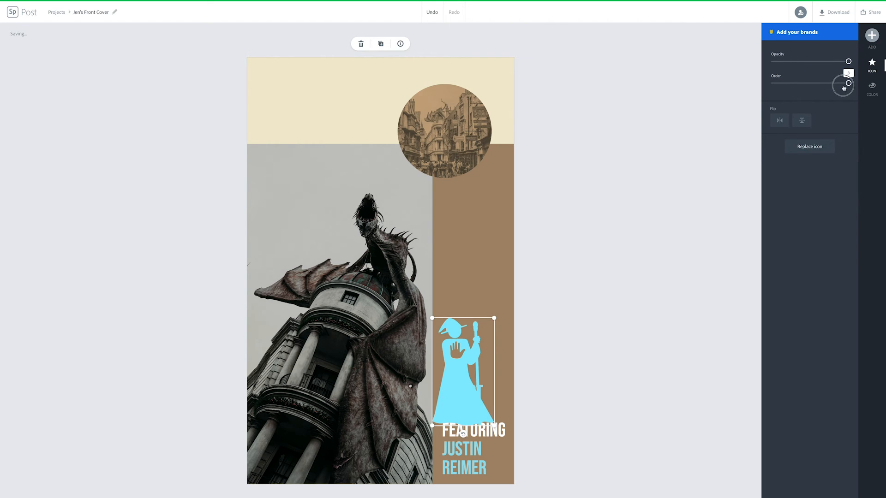
{"action": "left_click_drag", "start_coordinate": [460, 377], "coordinate": [468, 324]}
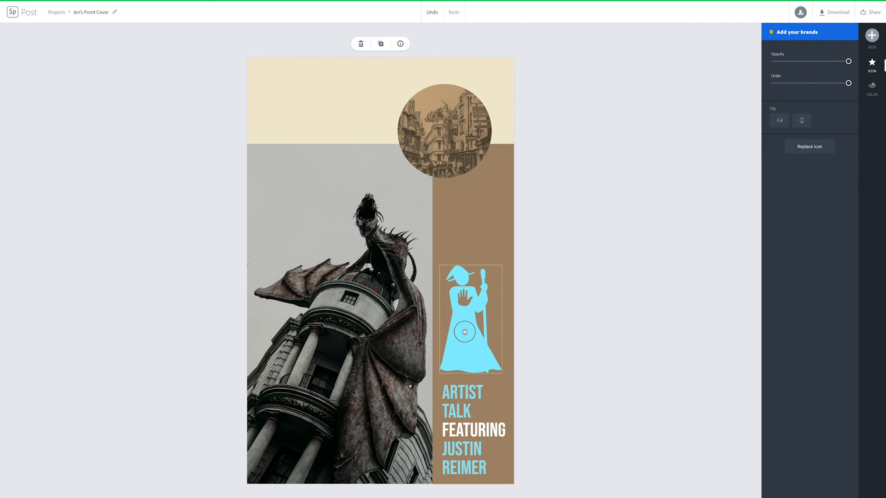
{"action": "left_click_drag", "start_coordinate": [849, 60], "coordinate": [813, 60]}
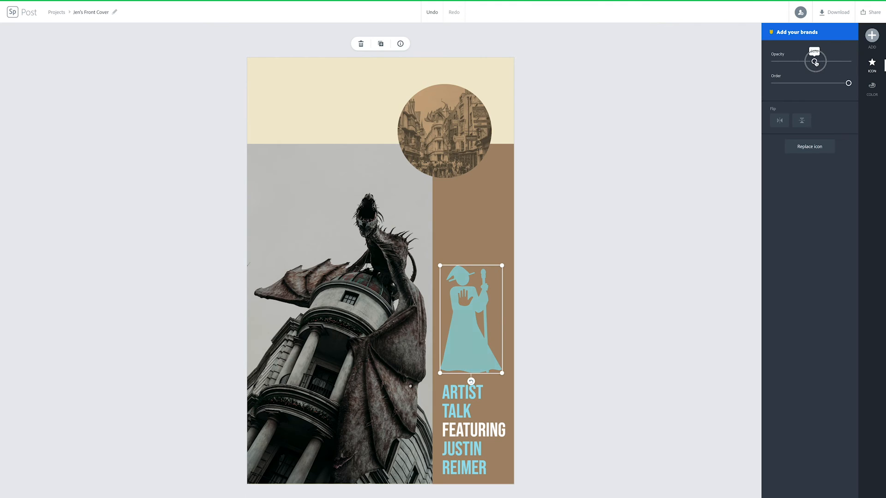
Mirror the wizard horizontally so its staff is on the left
{"action": "left_click", "coordinate": [780, 120]}
{"action": "left_click", "coordinate": [802, 122]}
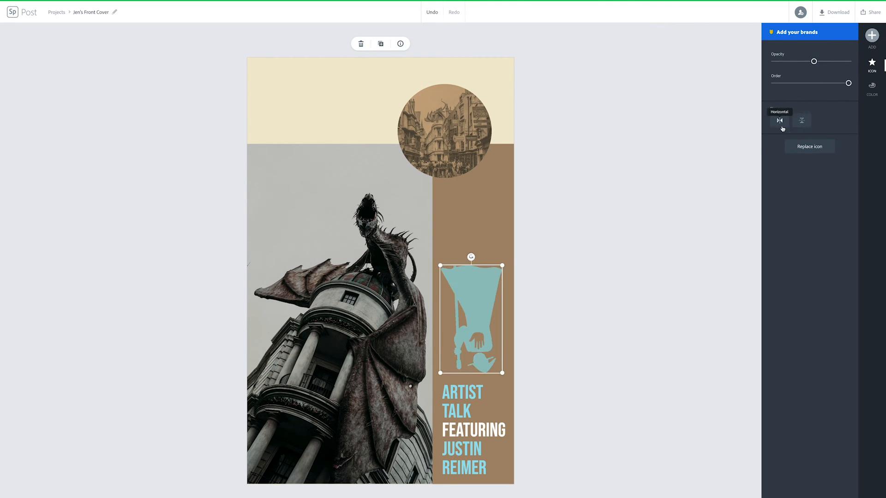
{"action": "left_click", "coordinate": [780, 123]}
{"action": "left_click", "coordinate": [806, 126]}
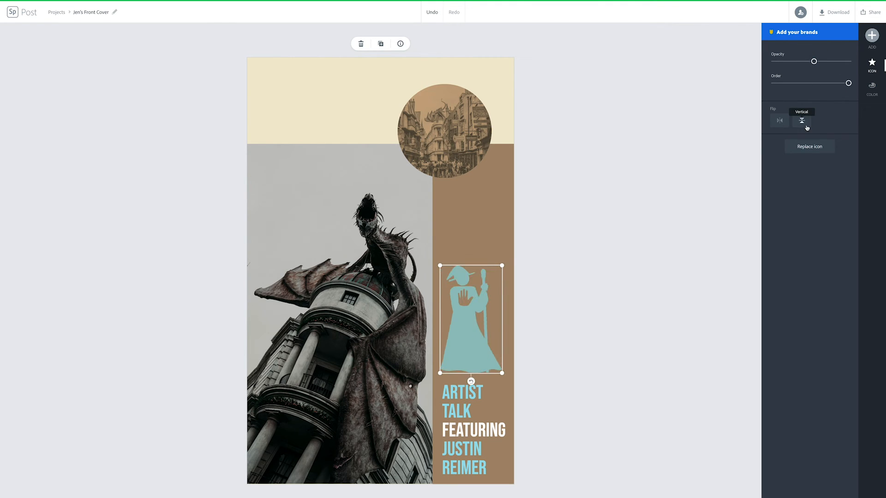
{"action": "left_click", "coordinate": [779, 121]}
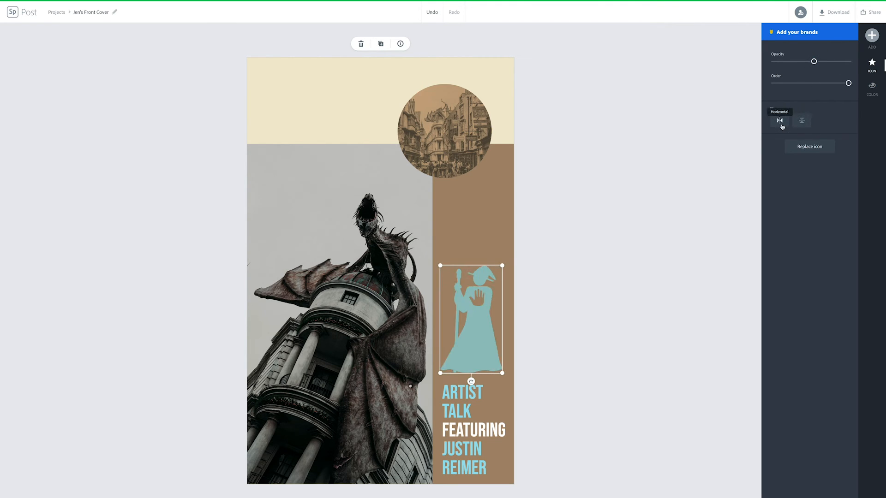
{"action": "left_click", "coordinate": [725, 73]}
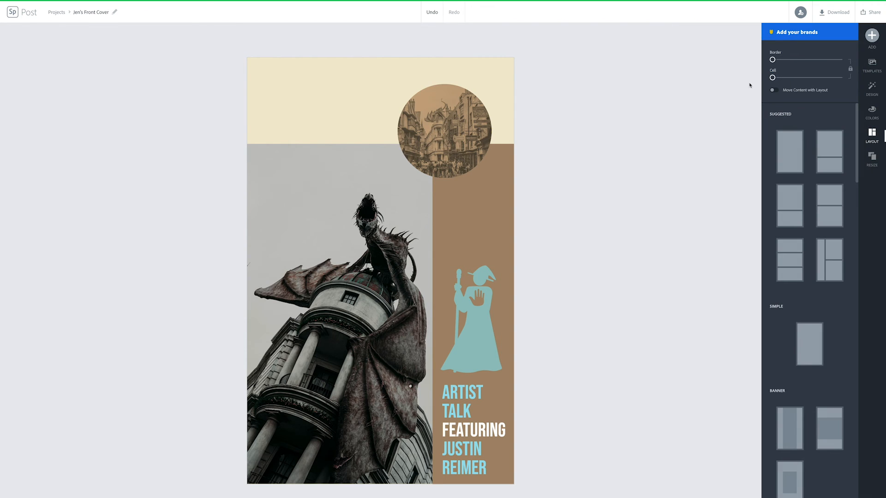
Show the Logo options with the primary brand logo, then bring up the download format choices
{"action": "left_click", "coordinate": [871, 36]}
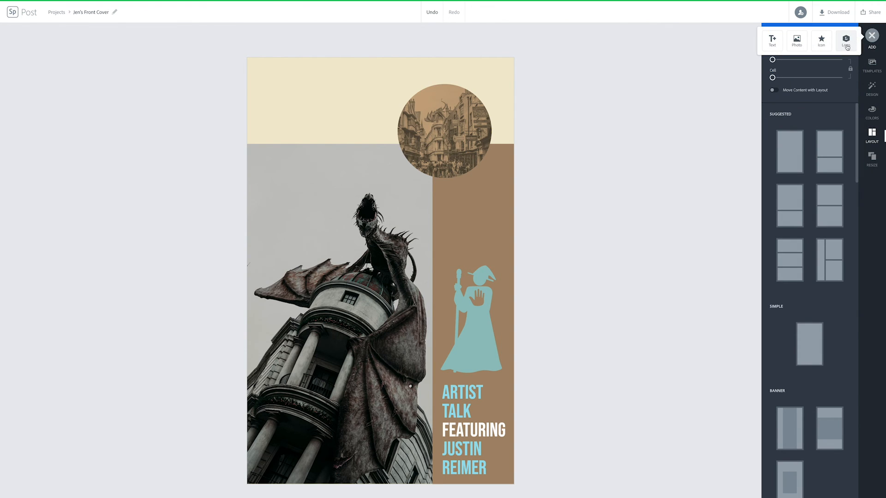
{"action": "left_click", "coordinate": [846, 44]}
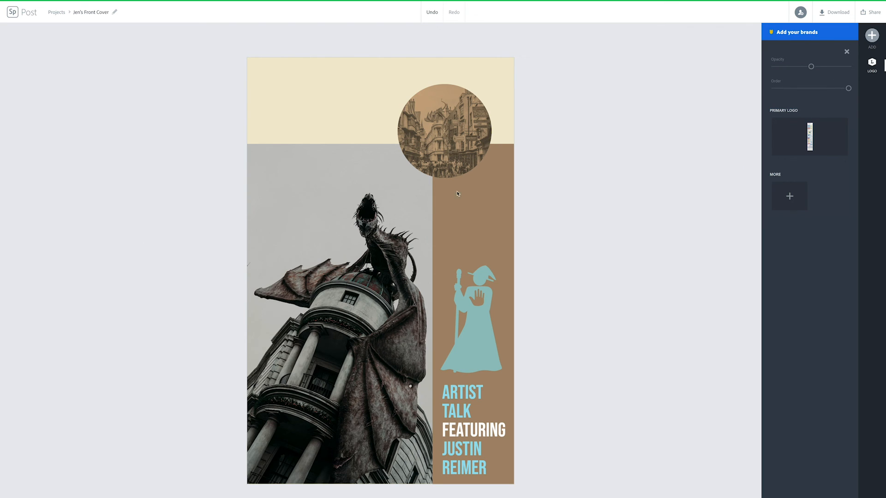
{"action": "left_click", "coordinate": [831, 15]}
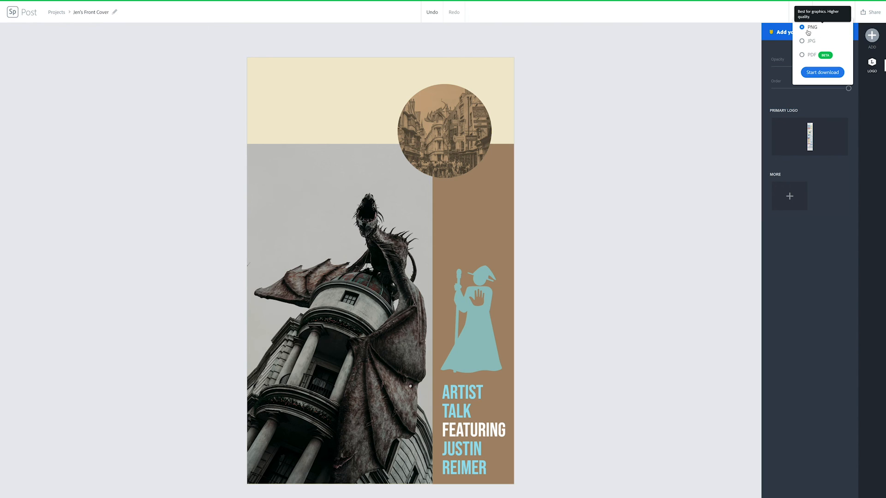
Download the finished cover as a PNG file
{"action": "left_click", "coordinate": [814, 73]}
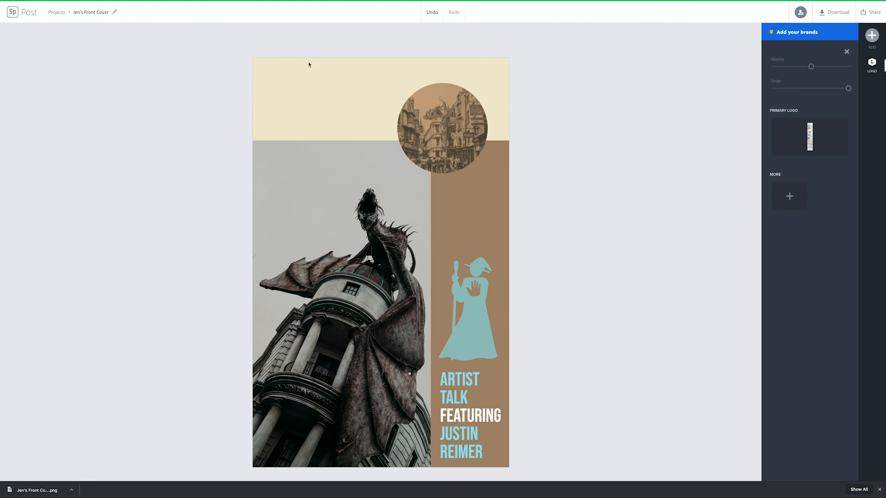
Save the post and go back to the Spark home page listing recent projects
{"action": "left_click", "coordinate": [14, 17]}
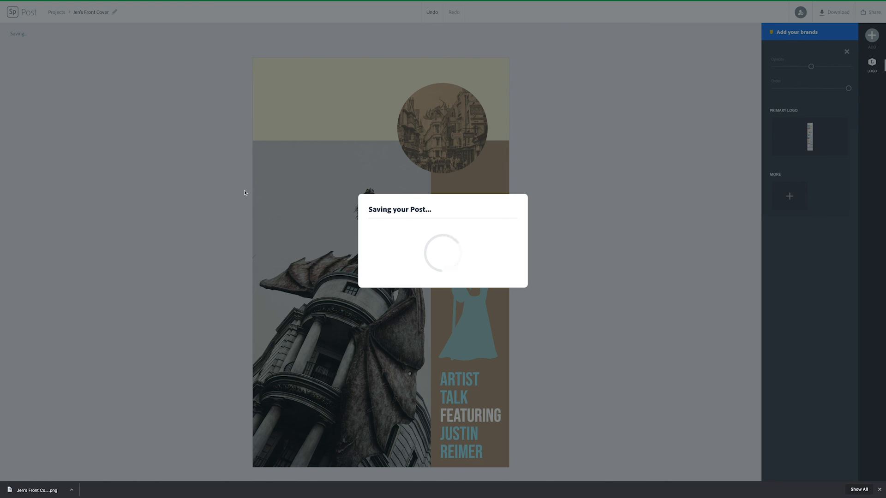